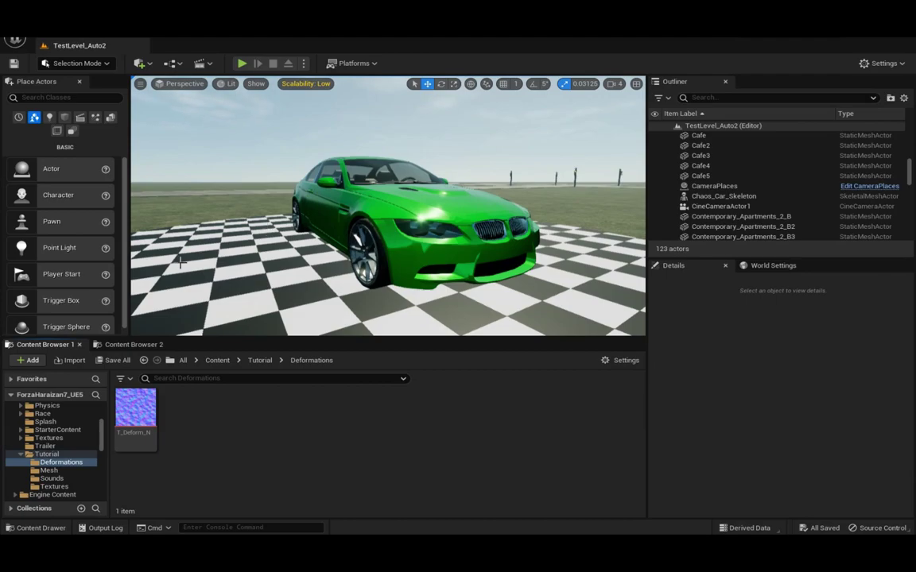
# - Inspect T_Deform_N, then create the M_Deformations material beside it and open it for editing
pyautogui.doubleClick(144, 436)
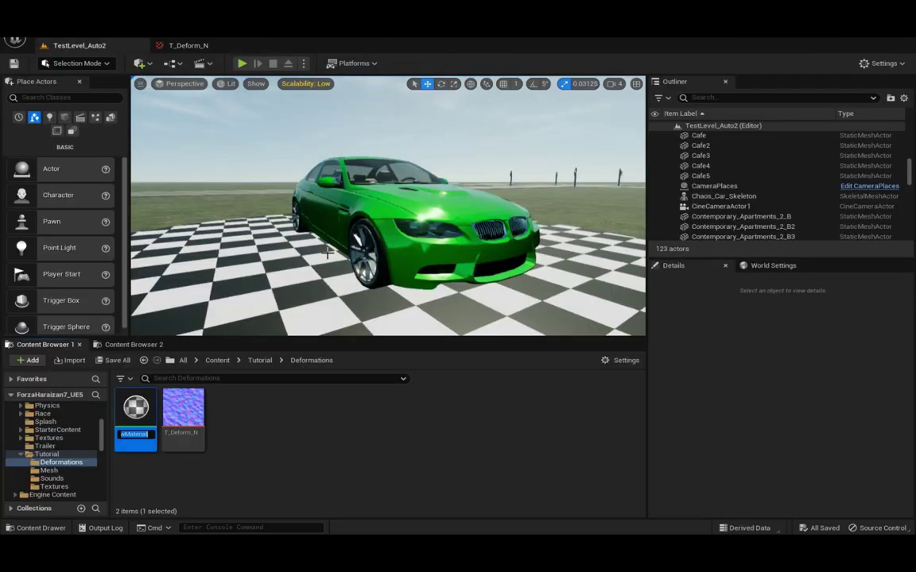
pyautogui.write('M_Deformations')
pyautogui.press('Return')
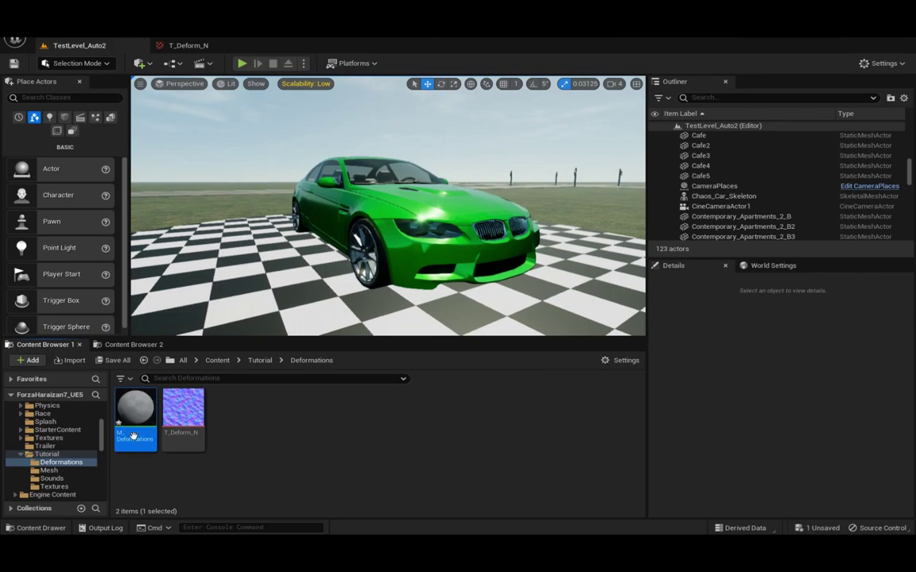
pyautogui.doubleClick(136, 407)
pyautogui.click(75, 48)
# - Place T_Deform_N in the material graph and feed its RGB into a new FlattenNormal node
pyautogui.moveTo(184, 409)
pyautogui.mouseDown()
pyautogui.moveTo(301, 40)
pyautogui.moveTo(462, 211)
pyautogui.moveTo(448, 212)
pyautogui.mouseUp()
pyautogui.scroll(4, 559, 210)
pyautogui.moveTo(500, 194); pyautogui.dragTo(571, 196)
pyautogui.write('Flatt')
pyautogui.press('Return')
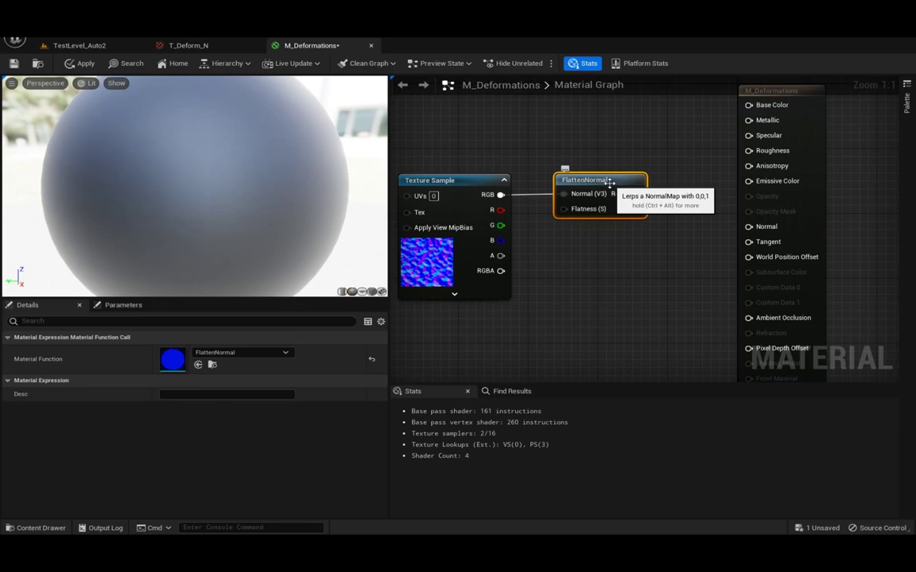
# - Drive Flatness with a HealthPercent scalar parameter using custom primitive data, and wire the result toward Normal
pyautogui.moveTo(473, 311); pyautogui.dragTo(538, 262, button='right')
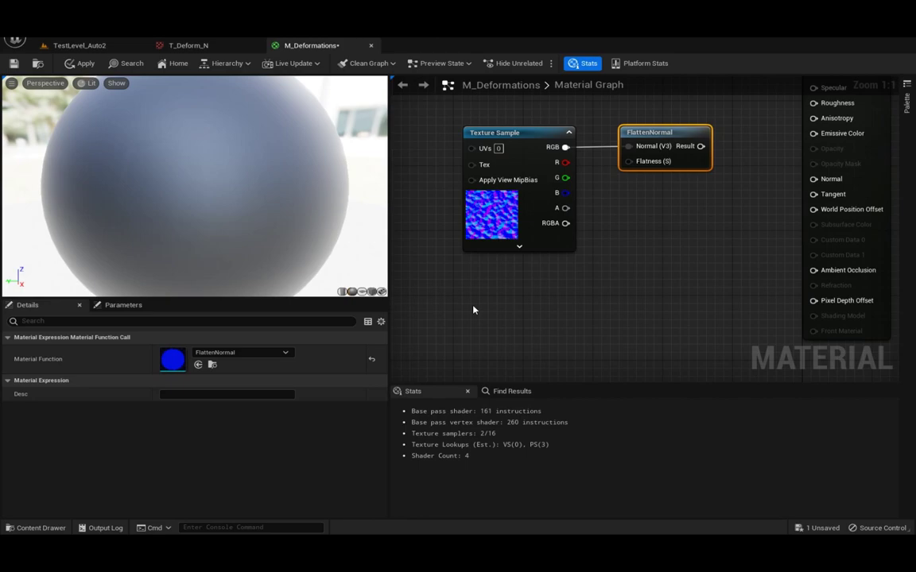
pyautogui.click(481, 280)
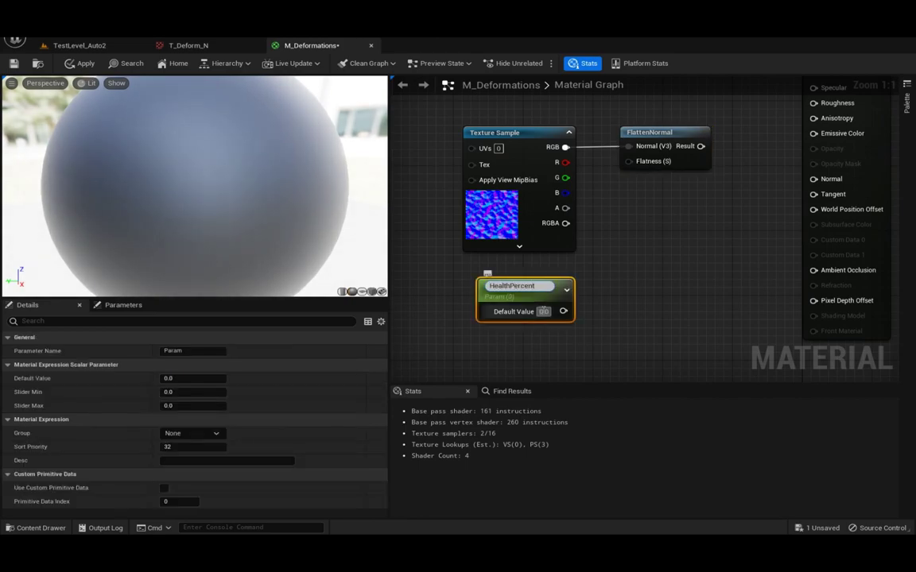
pyautogui.click(592, 294)
pyautogui.moveTo(563, 308); pyautogui.dragTo(642, 162)
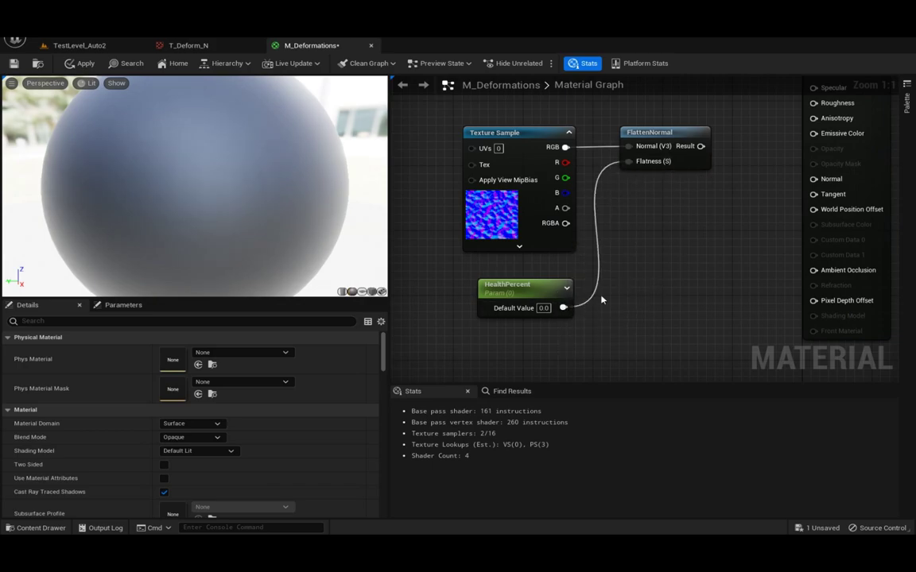
pyautogui.click(541, 290)
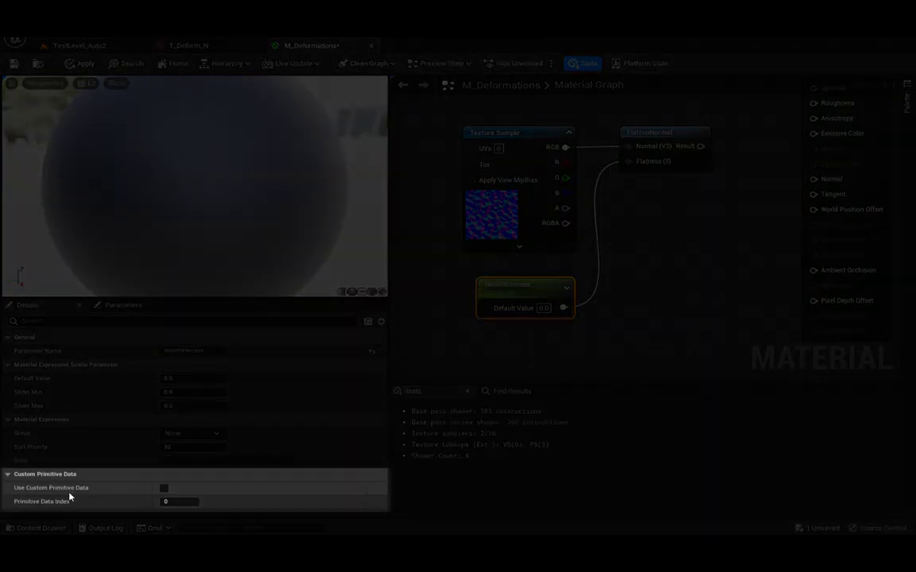
pyautogui.click(162, 490)
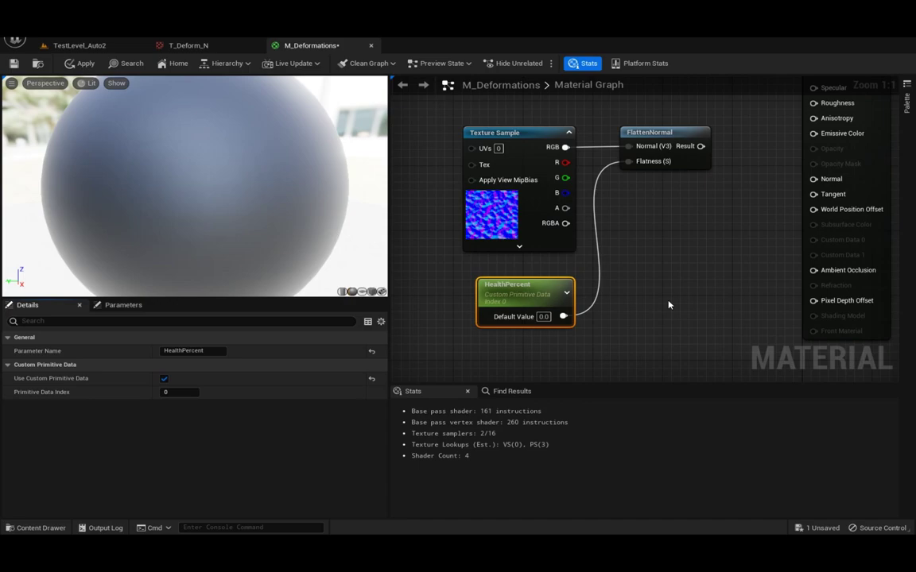
pyautogui.moveTo(701, 146)
pyautogui.mouseDown()
pyautogui.moveTo(896, 183)
pyautogui.moveTo(698, 179)
pyautogui.mouseUp()
# - Connect FlattenNormal to Normal and wire a new Constant3Vector into Base Color
pyautogui.moveTo(583, 337); pyautogui.dragTo(556, 129)
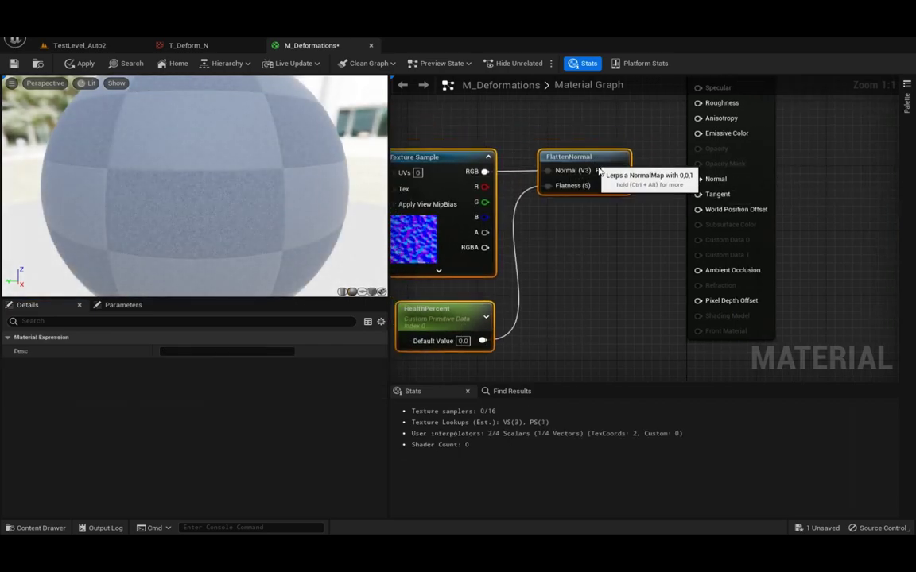
pyautogui.moveTo(556, 129); pyautogui.dragTo(514, 188, button='right')
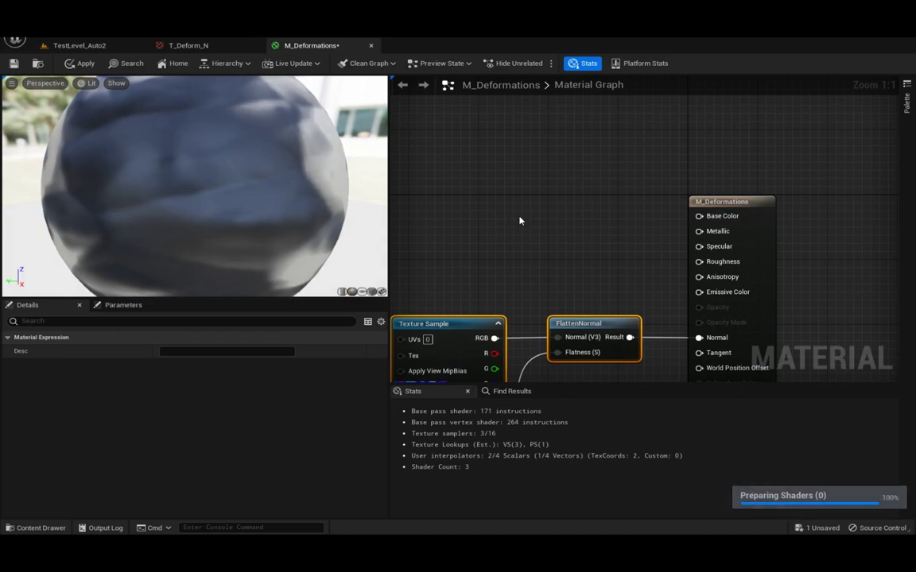
pyautogui.click(520, 214)
pyautogui.moveTo(628, 231); pyautogui.dragTo(731, 221)
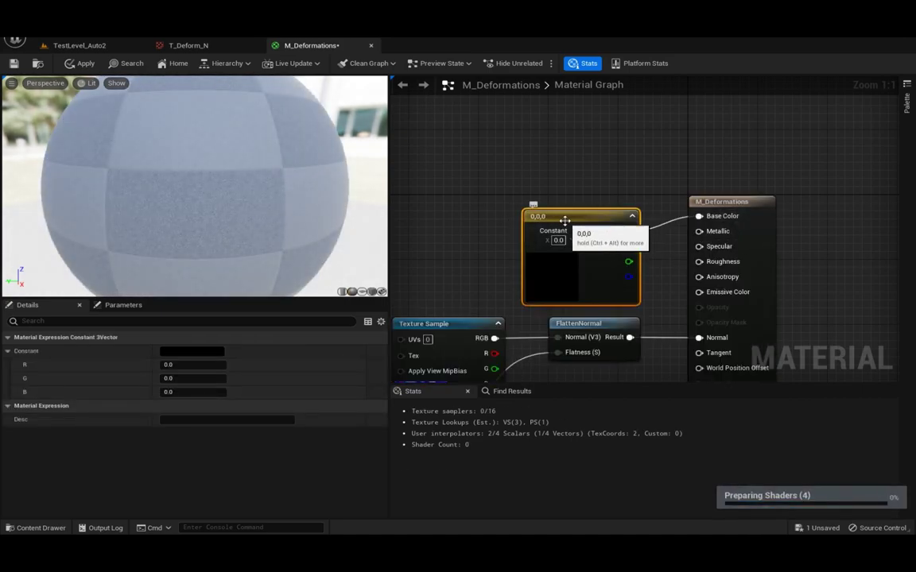
pyautogui.moveTo(564, 216); pyautogui.dragTo(562, 202)
# - Set the constant to pure red (1,0,0), then apply and save M_Deformations
pyautogui.click(191, 351)
pyautogui.moveTo(353, 360); pyautogui.dragTo(353, 305)
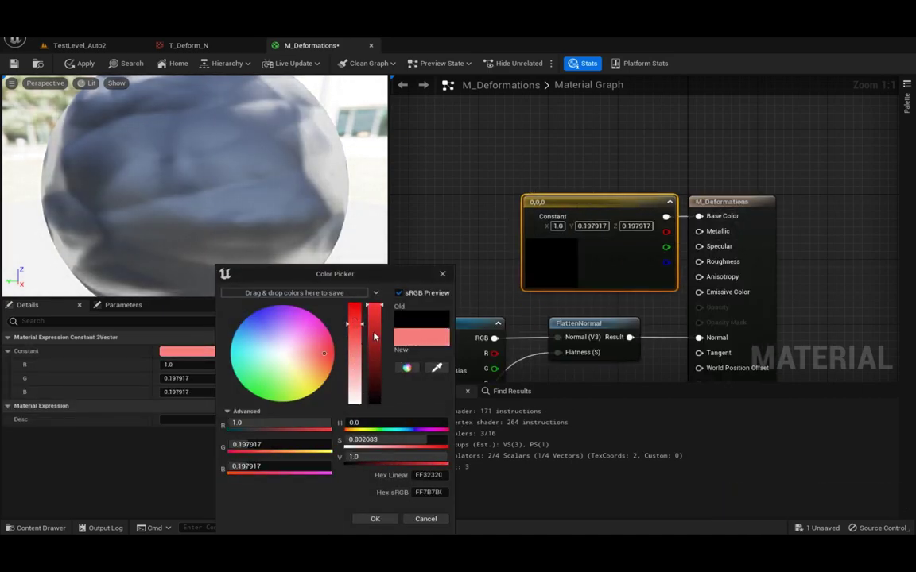
pyautogui.click(374, 518)
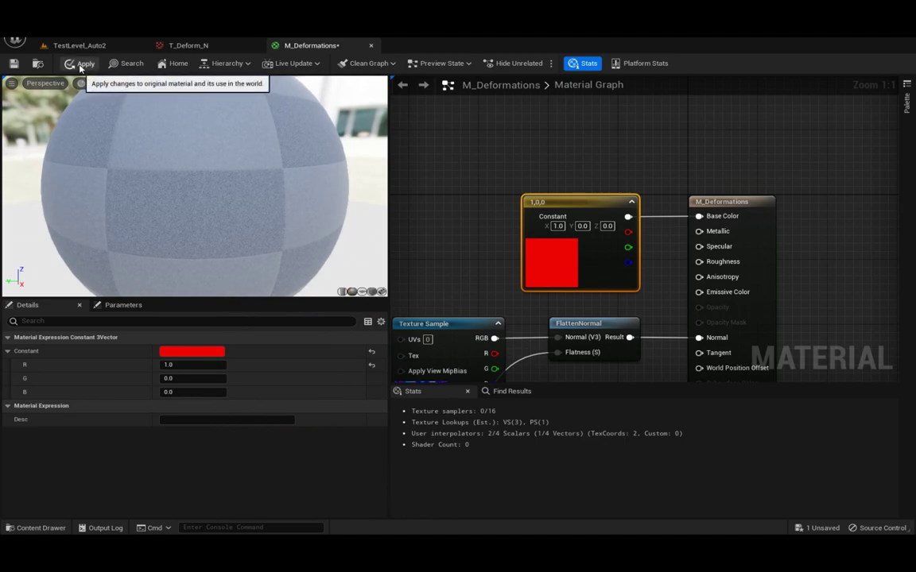
pyautogui.click(84, 62)
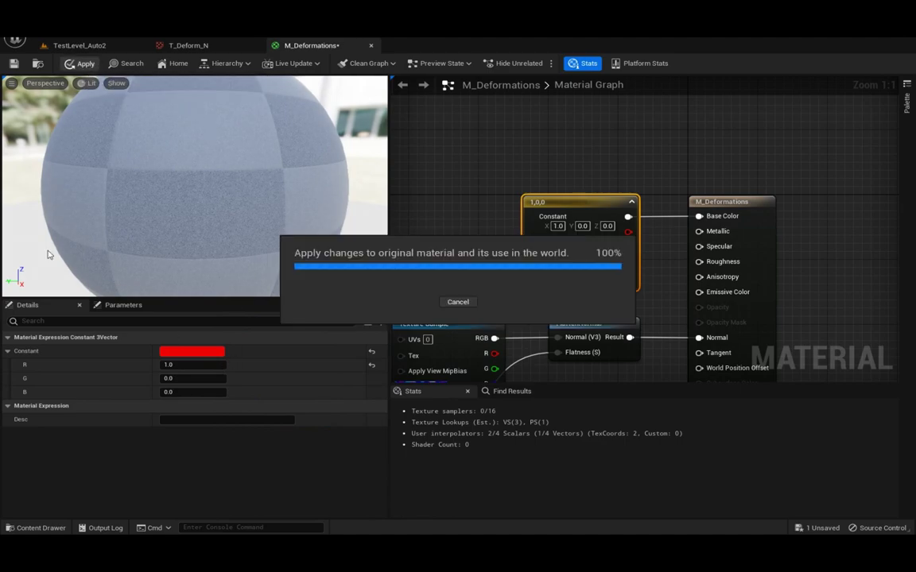
pyautogui.click(14, 62)
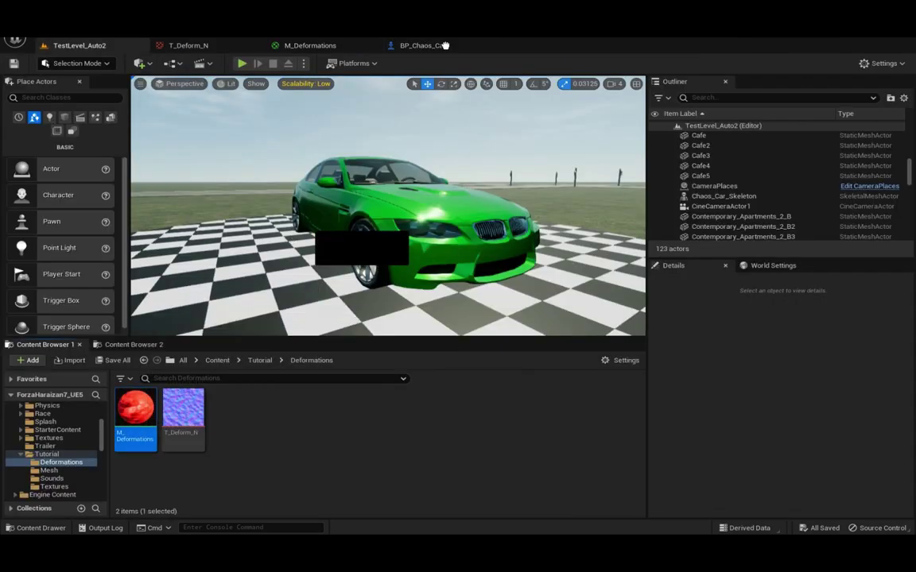
# - Assign M_Deformations to the car mesh's material Elements 6 and 16 in BP_Chaos_Car
pyautogui.moveTo(133, 408)
pyautogui.mouseDown()
pyautogui.moveTo(835, 334)
pyautogui.moveTo(783, 354)
pyautogui.mouseUp()
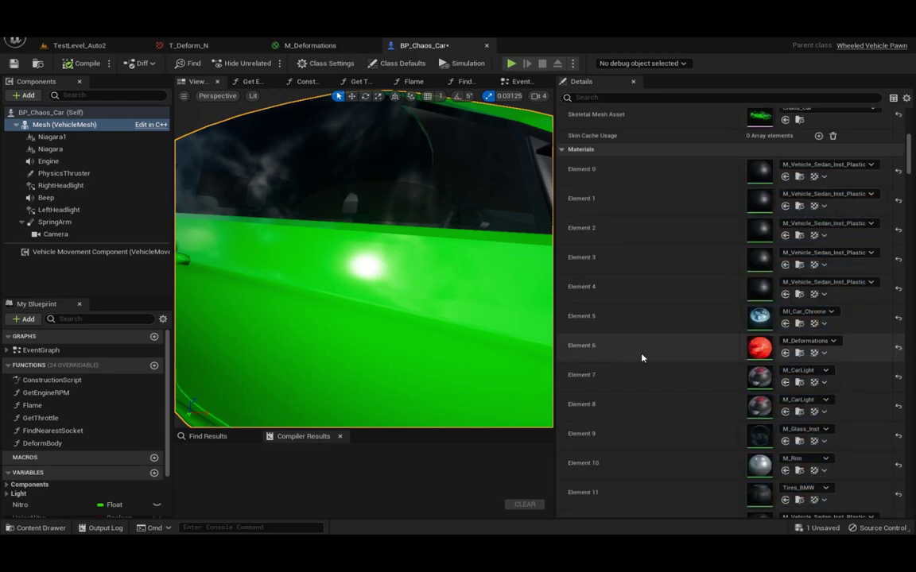
pyautogui.scroll(-5, 708, 254)
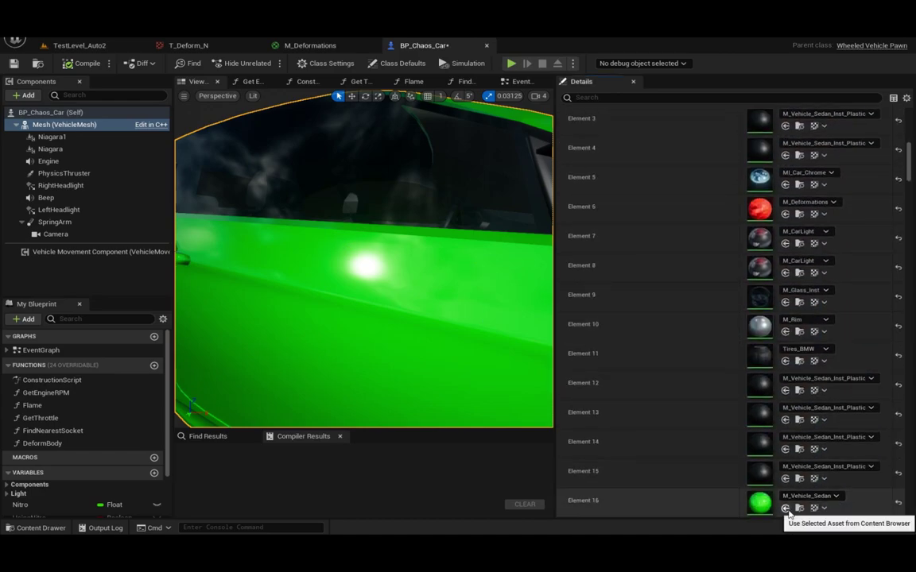
pyautogui.click(785, 508)
pyautogui.scroll(10, 321, 215)
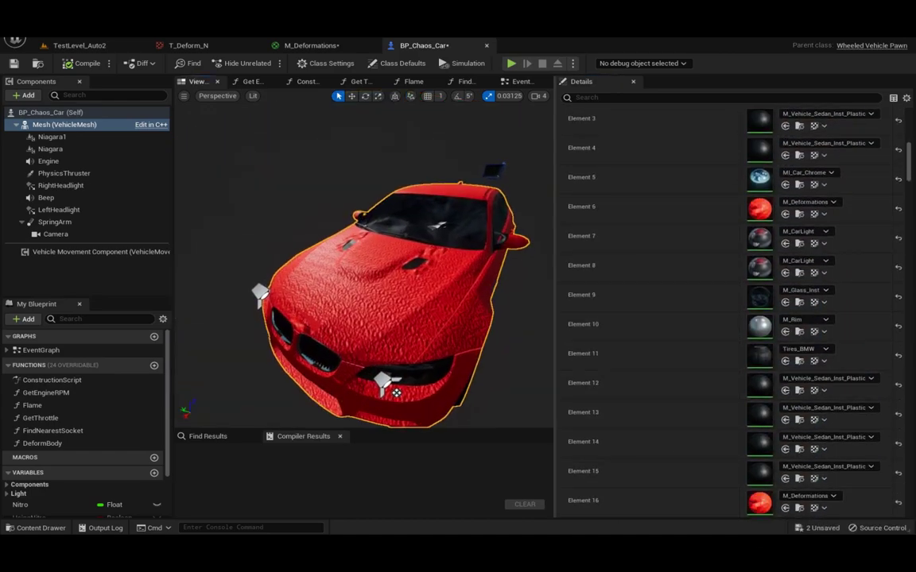
pyautogui.click(311, 45)
pyautogui.rightClick(569, 278)
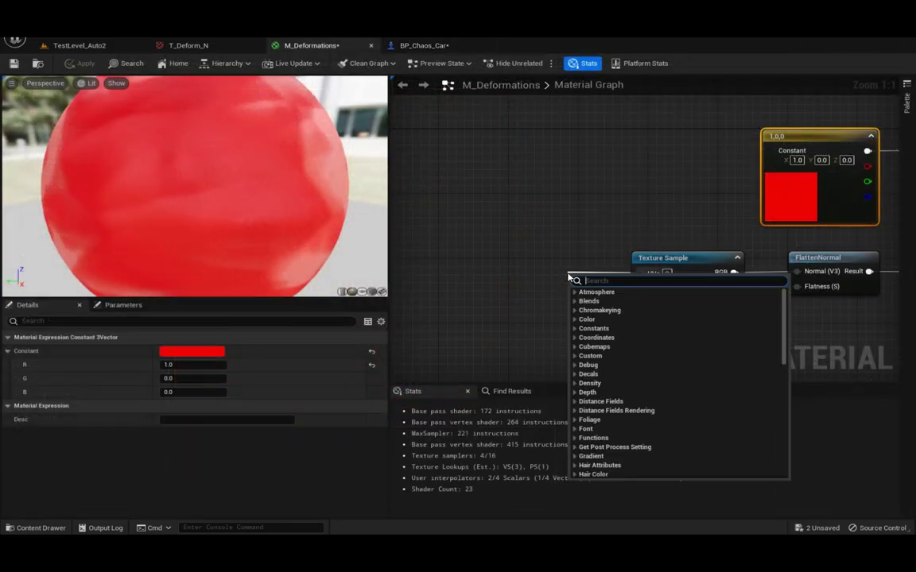
# - Add a TexCoord node wired into T_Deform_N's UVs
pyautogui.write('tex')
pyautogui.press('Return')
pyautogui.moveTo(588, 277); pyautogui.dragTo(510, 259)
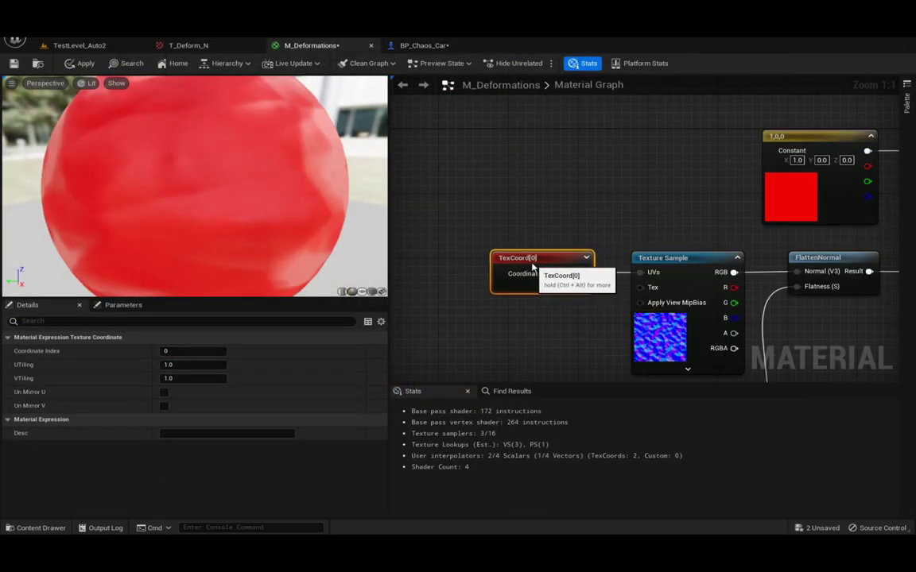
# - Set the TexCoord tiling to 0.2 by 0.2, apply, and view the larger dents up close
pyautogui.click(193, 364)
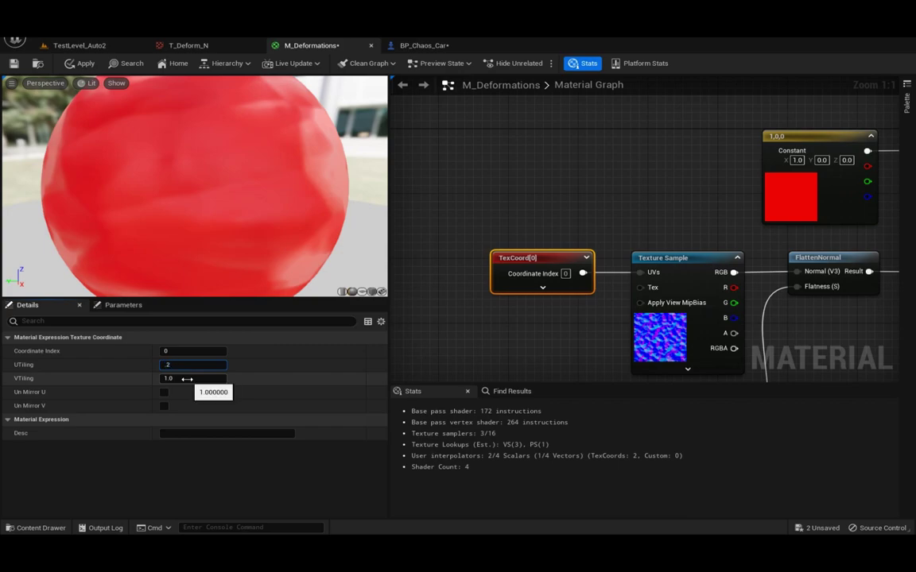
pyautogui.click(187, 379)
pyautogui.write('.2')
pyautogui.press('Return')
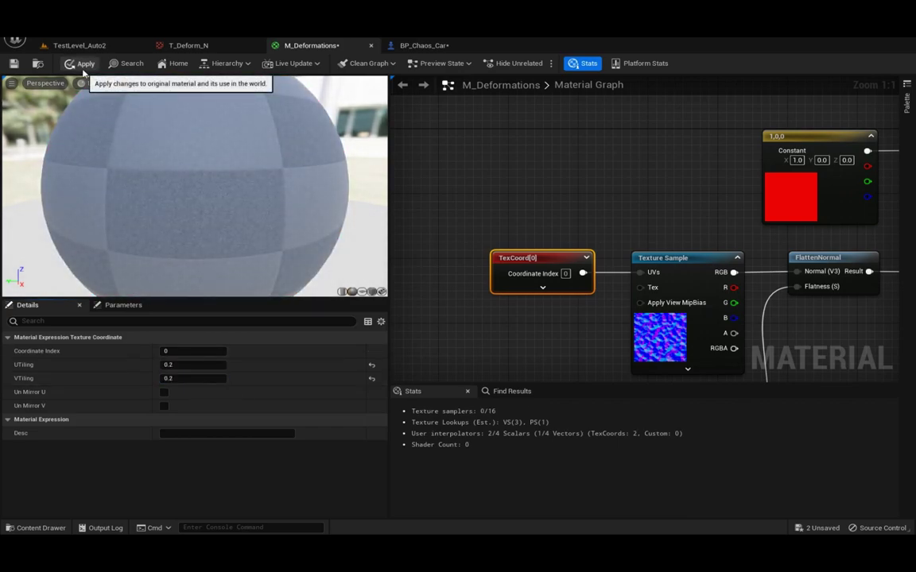
pyautogui.click(84, 73)
pyautogui.click(424, 46)
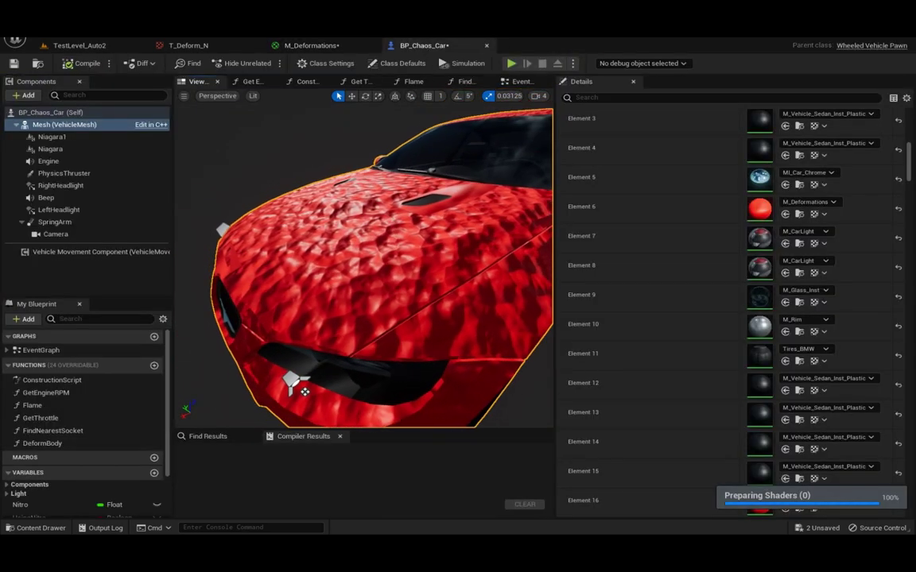
pyautogui.moveTo(509, 348); pyautogui.dragTo(334, 216)
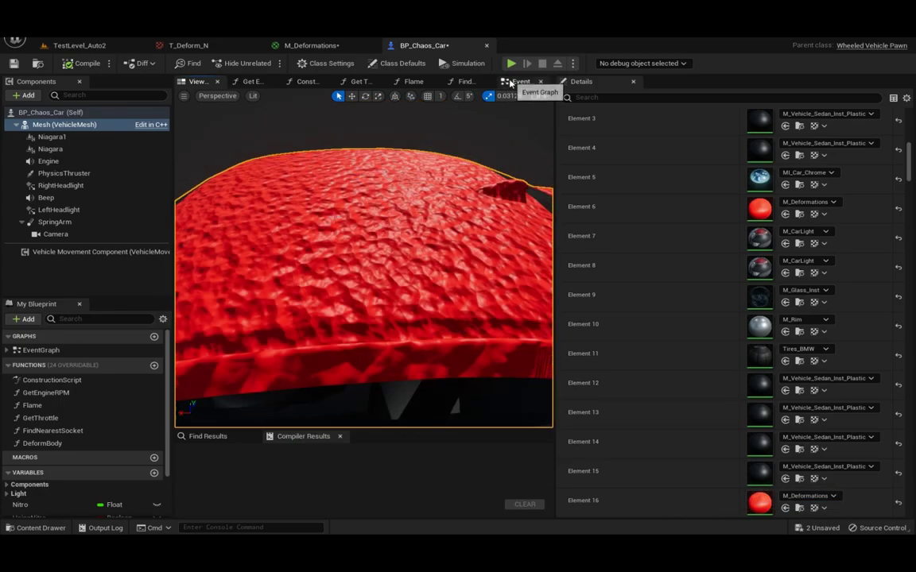
# - Confirm Can be Damaged is ticked in BP_Chaos_Car's Class Defaults and compile
pyautogui.click(522, 81)
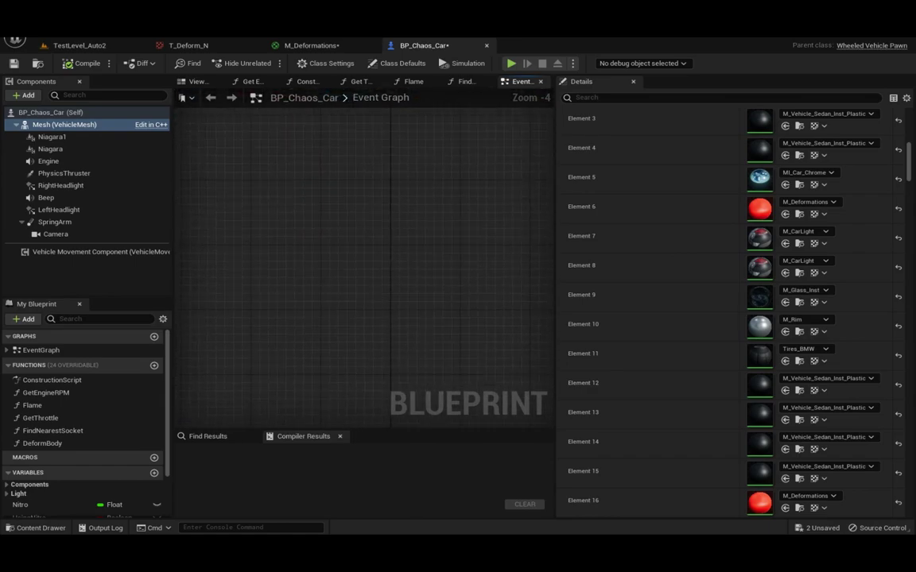
pyautogui.moveTo(245, 209); pyautogui.dragTo(254, 231, button='right')
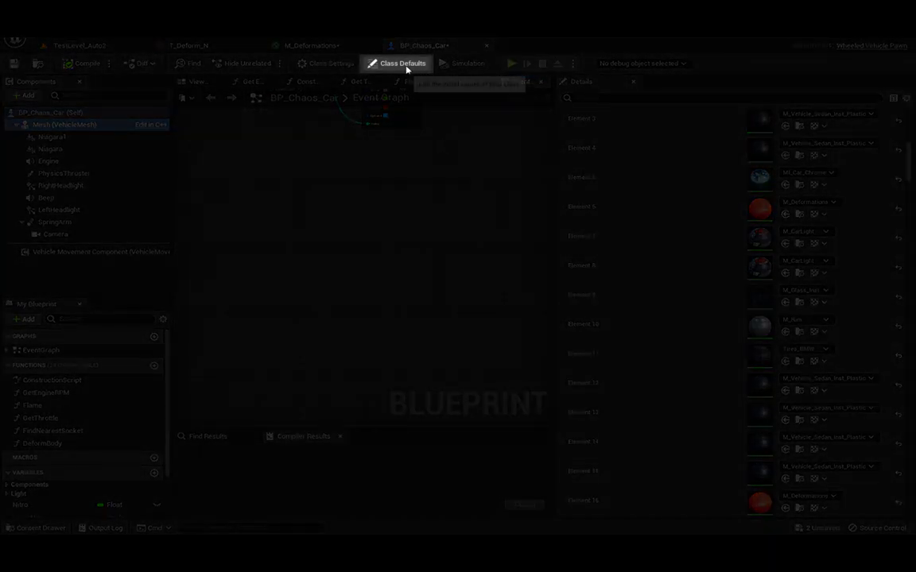
pyautogui.click(406, 69)
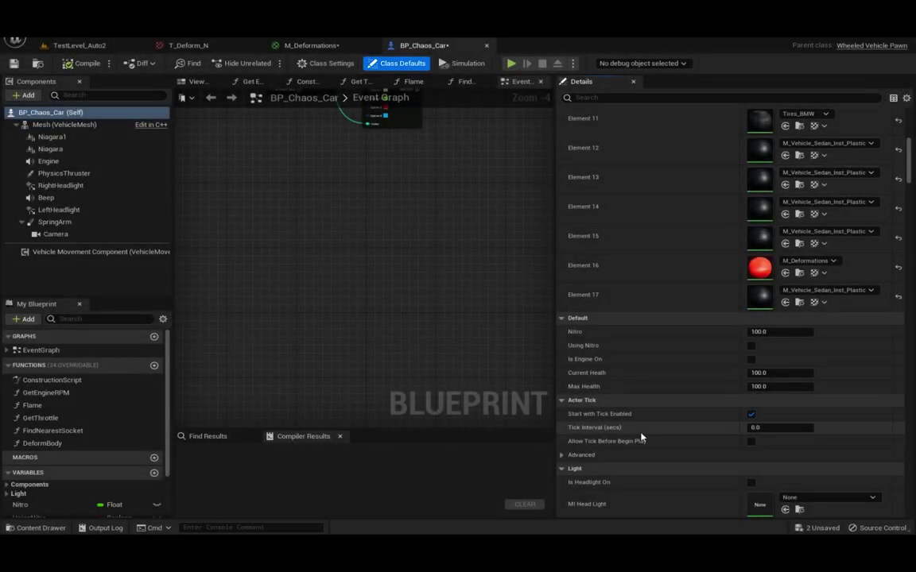
pyautogui.click(624, 98)
pyautogui.write('CanBeD')
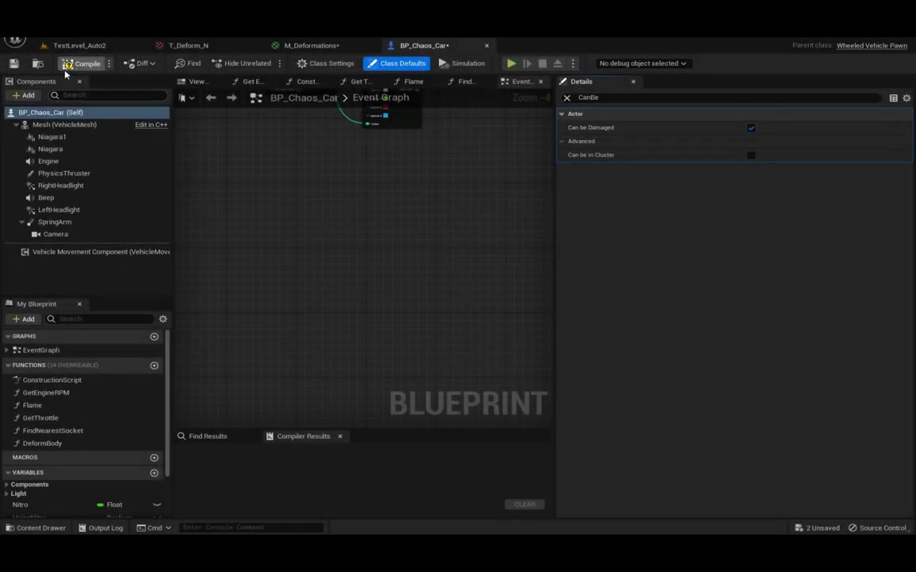
pyautogui.click(244, 161)
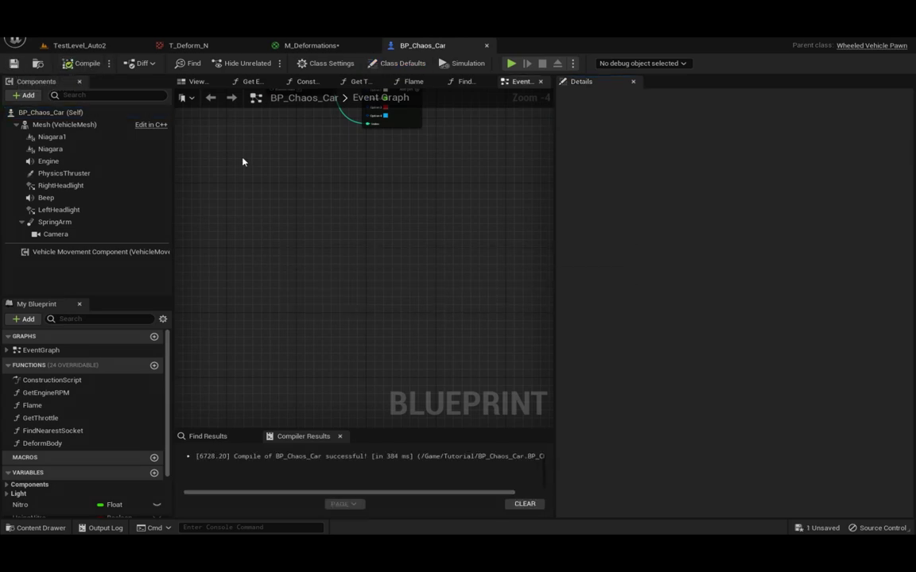
# - Add an Event AnyDamage node to the Event Graph
pyautogui.rightClick(305, 172)
pyautogui.write('Damage')
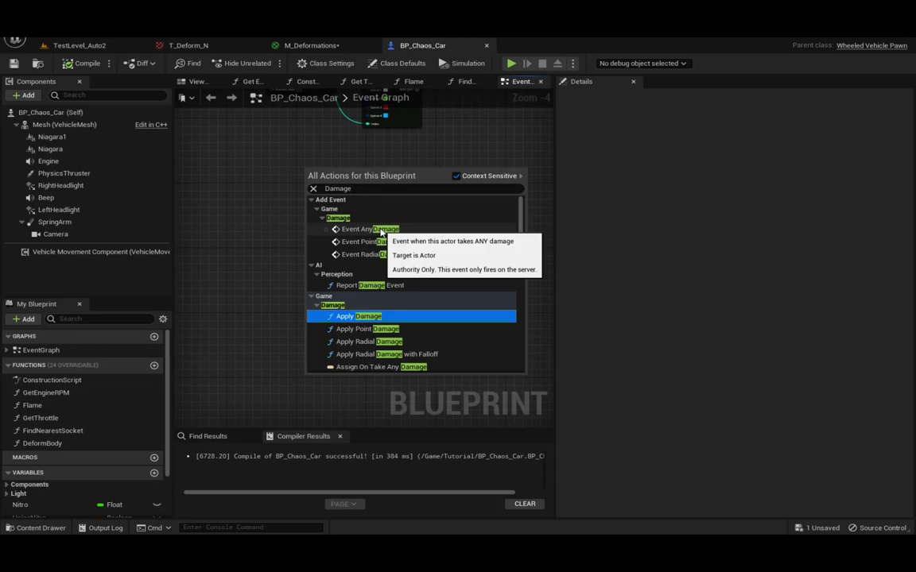
pyautogui.click(383, 231)
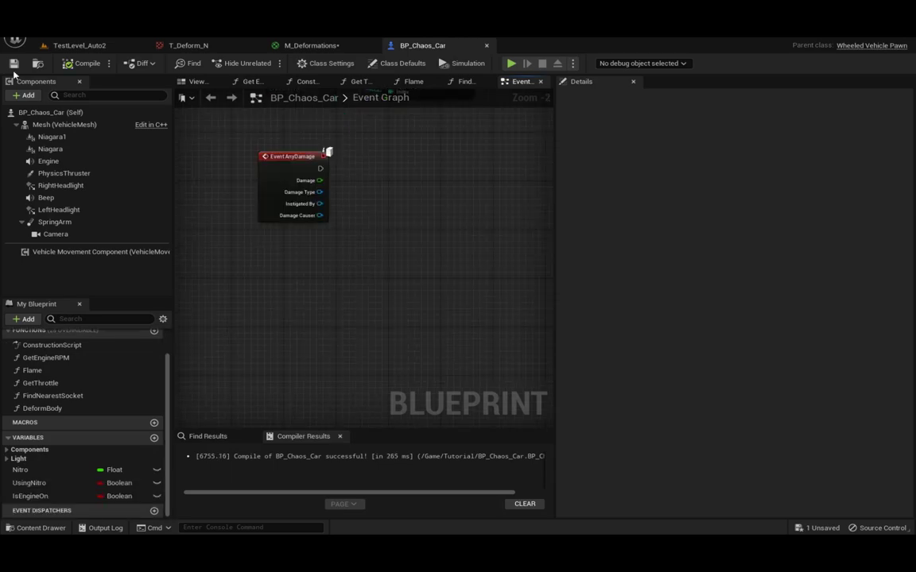
# - Create Float variables CurrentHealth and MaxHealth, then compile the blueprint
pyautogui.click(154, 437)
pyautogui.write('CurrentHealth')
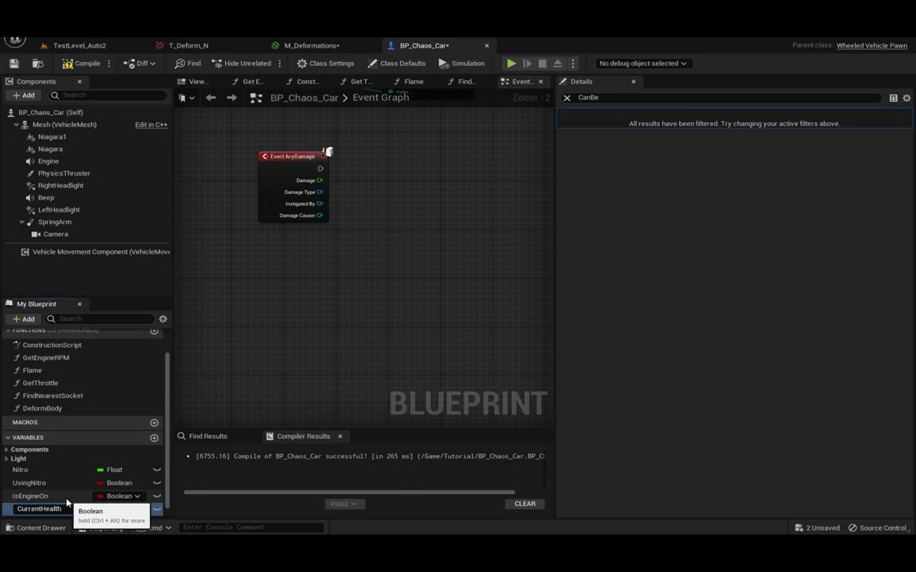
pyautogui.press('Return')
pyautogui.click(119, 507)
pyautogui.click(123, 333)
pyautogui.scroll(-1, 72, 485)
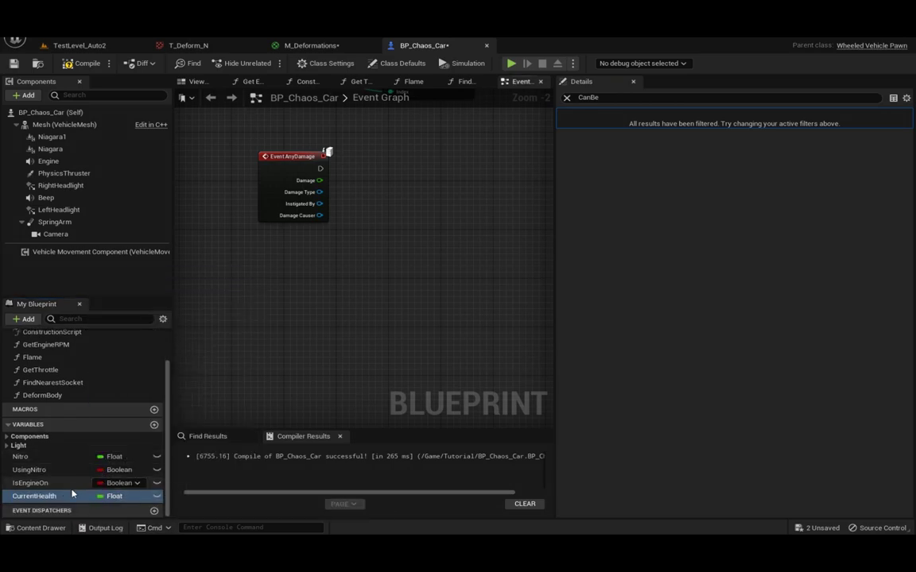
pyautogui.click(155, 425)
pyautogui.write('MaxHealth')
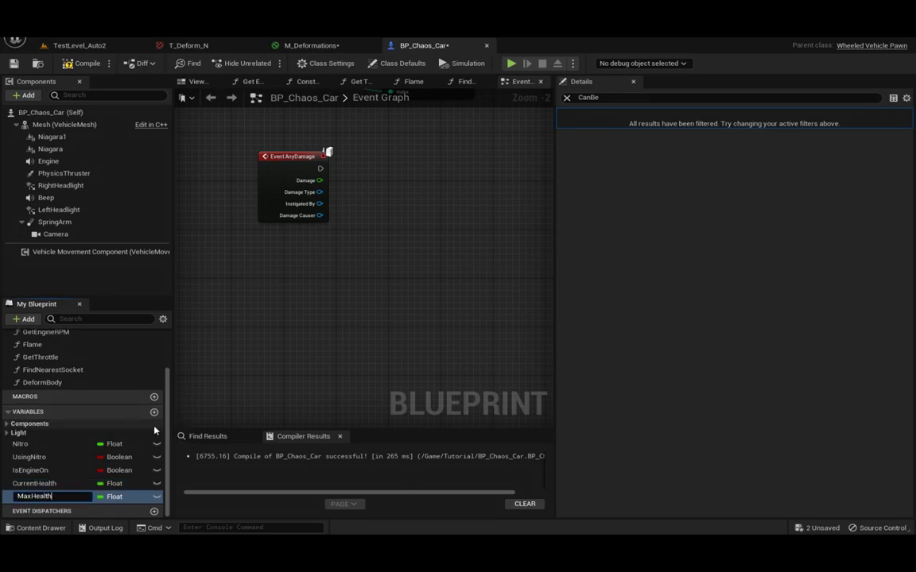
pyautogui.press('Return')
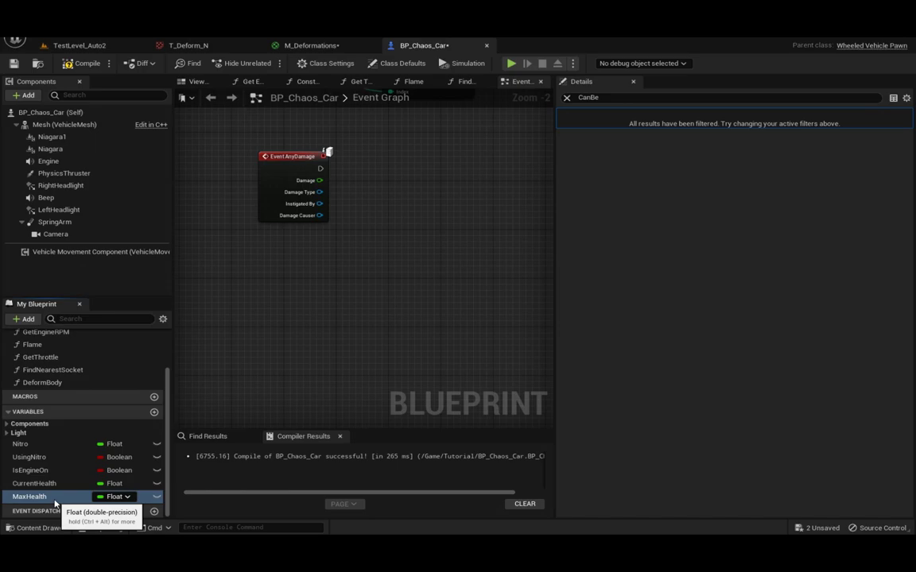
pyautogui.click(566, 97)
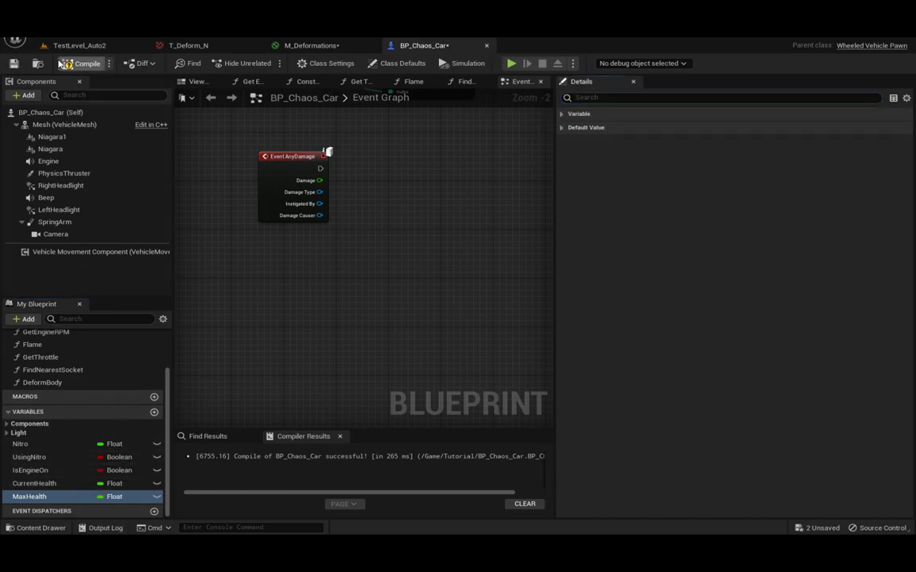
pyautogui.click(13, 63)
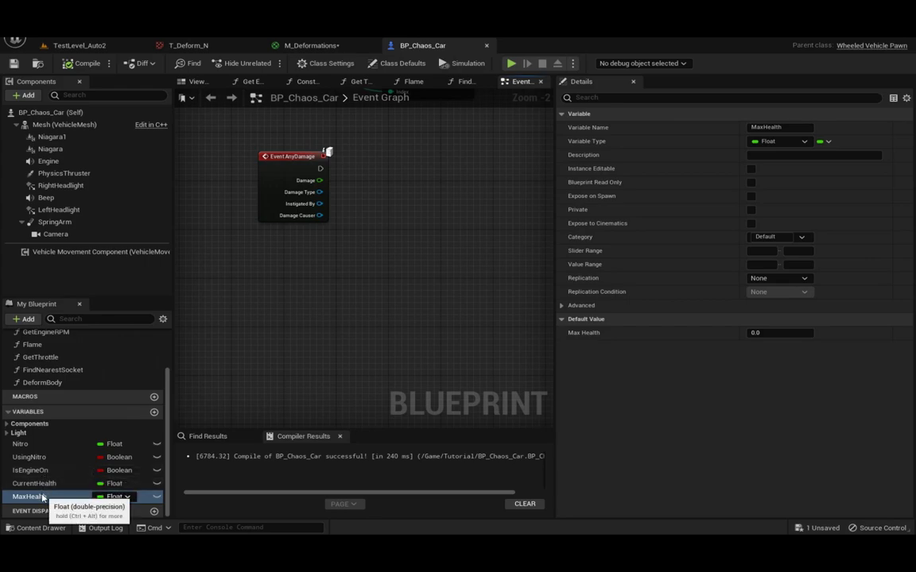
# - Add a CurrentHealth getter feeding a Subtract node for health minus Damage
pyautogui.moveTo(34, 484)
pyautogui.keyDown('ctrl'); pyautogui.mouseDown()
pyautogui.moveTo(267, 237)
pyautogui.moveTo(354, 243)
pyautogui.moveTo(320, 182)
pyautogui.mouseUp(); pyautogui.keyUp('ctrl')
pyautogui.write('-')
pyautogui.press('Return')
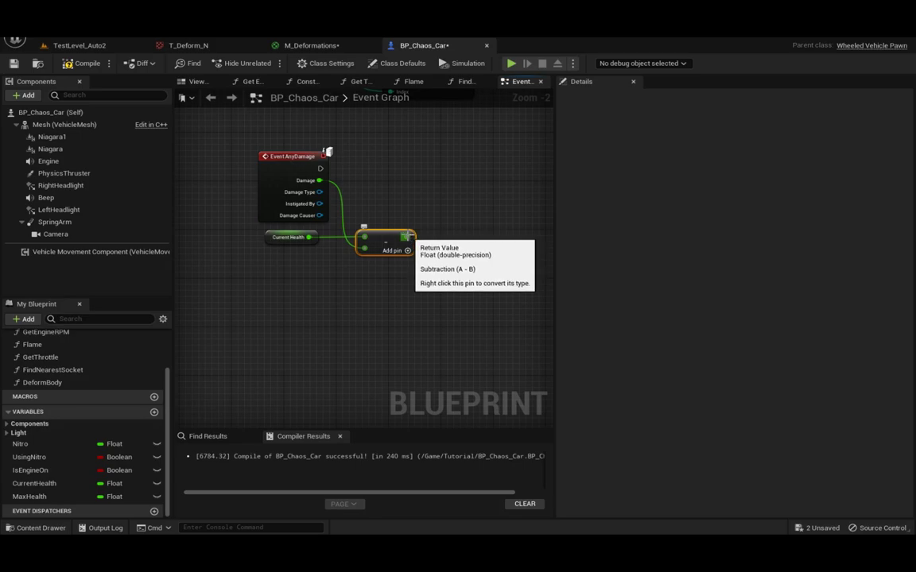
# - Clamp the subtraction result with a Clamp (Float) node using MaxHealth as the maximum
pyautogui.moveTo(411, 238); pyautogui.dragTo(461, 235)
pyautogui.write('clamp')
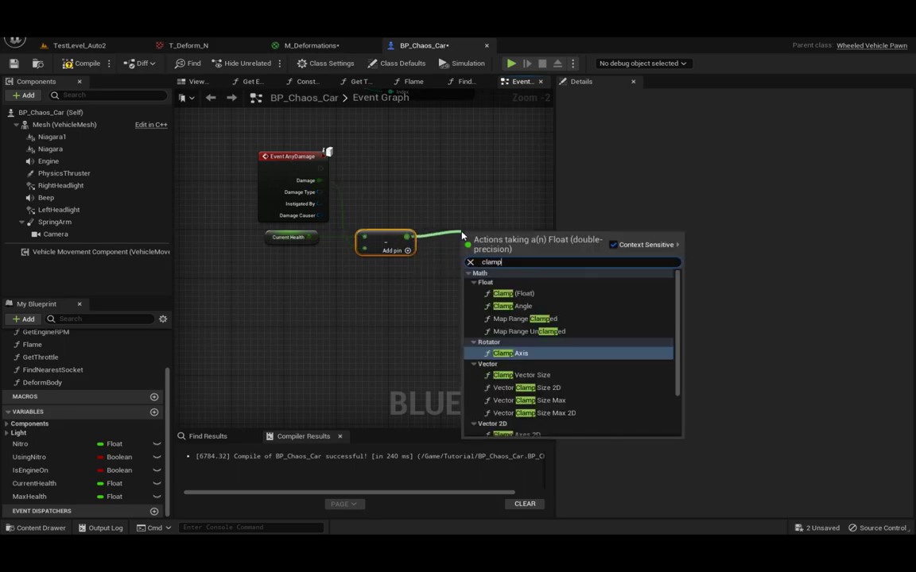
pyautogui.click(513, 293)
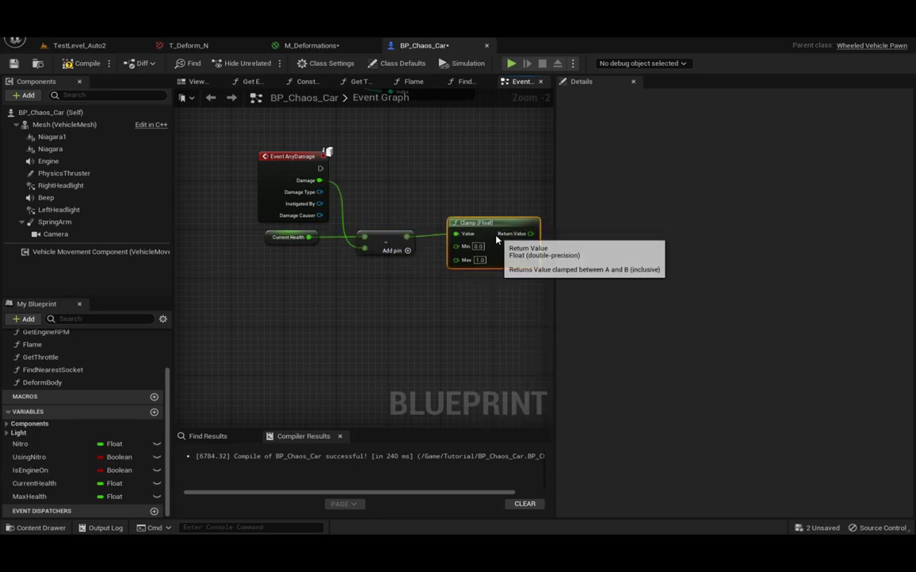
pyautogui.moveTo(31, 497); pyautogui.dragTo(458, 260)
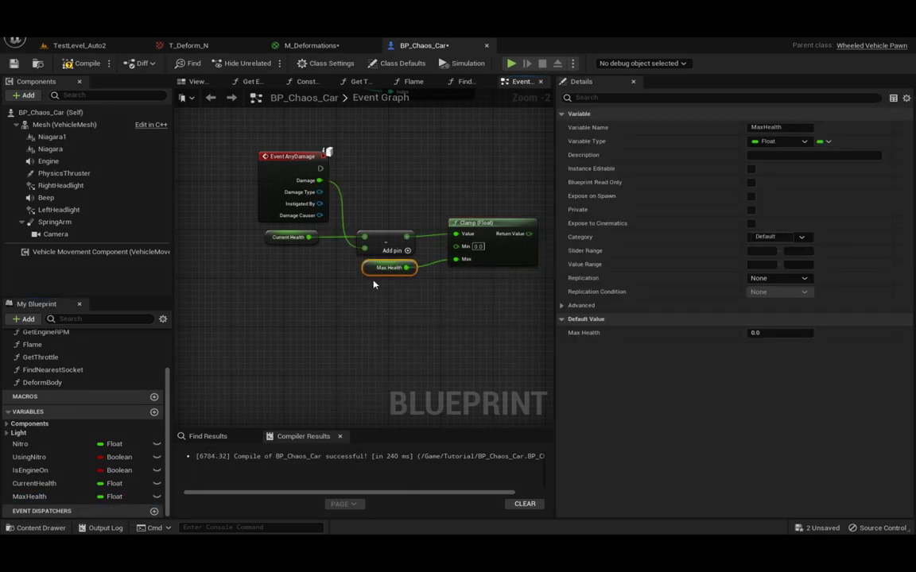
# - Store the clamped value in SET CurrentHealth on damage, compile and save, and add a Mesh getter
pyautogui.moveTo(34, 483); pyautogui.dragTo(320, 168)
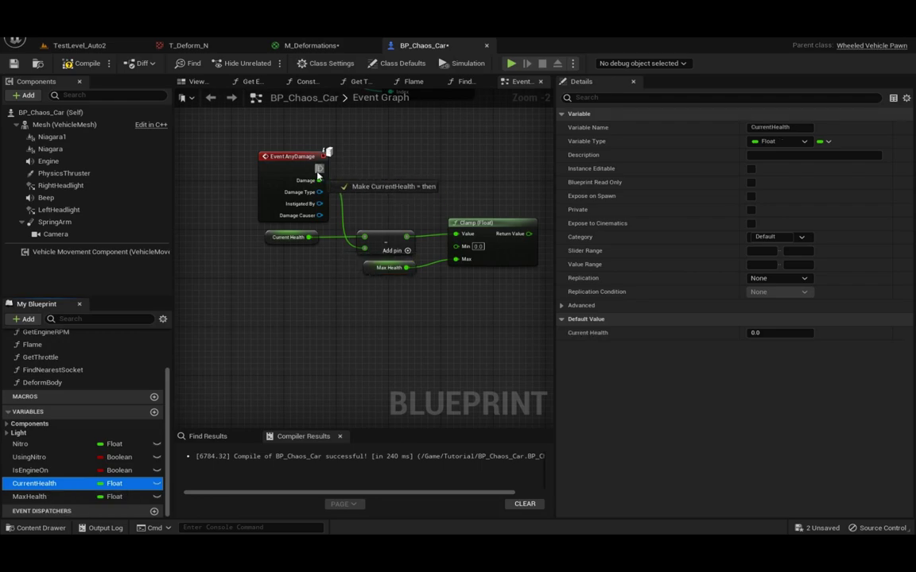
pyautogui.moveTo(405, 207); pyautogui.dragTo(347, 202, button='right')
pyautogui.moveTo(365, 265)
pyautogui.mouseDown()
pyautogui.moveTo(371, 212)
pyautogui.moveTo(423, 204)
pyautogui.mouseUp()
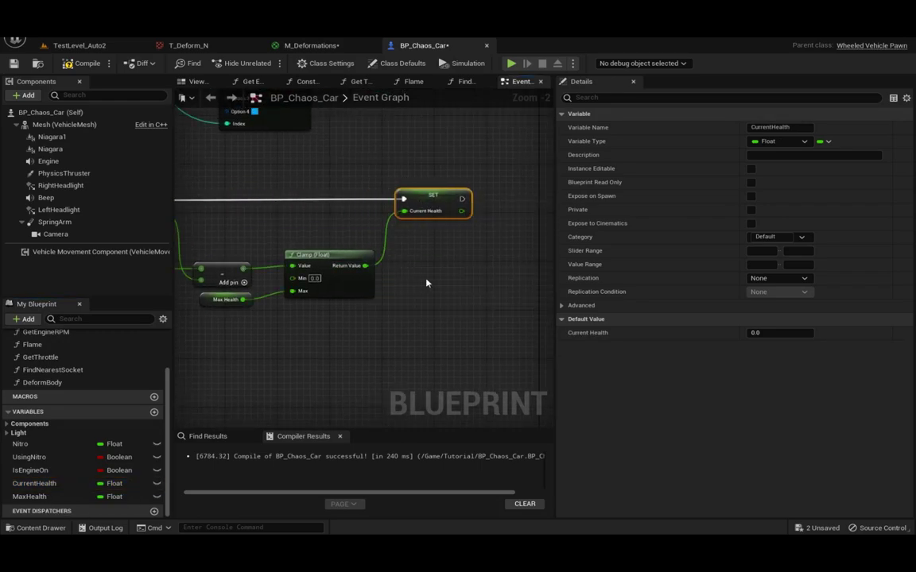
pyautogui.click(82, 63)
pyautogui.click(13, 63)
pyautogui.moveTo(62, 124)
pyautogui.mouseDown()
pyautogui.moveTo(410, 230)
pyautogui.moveTo(492, 225)
pyautogui.mouseUp()
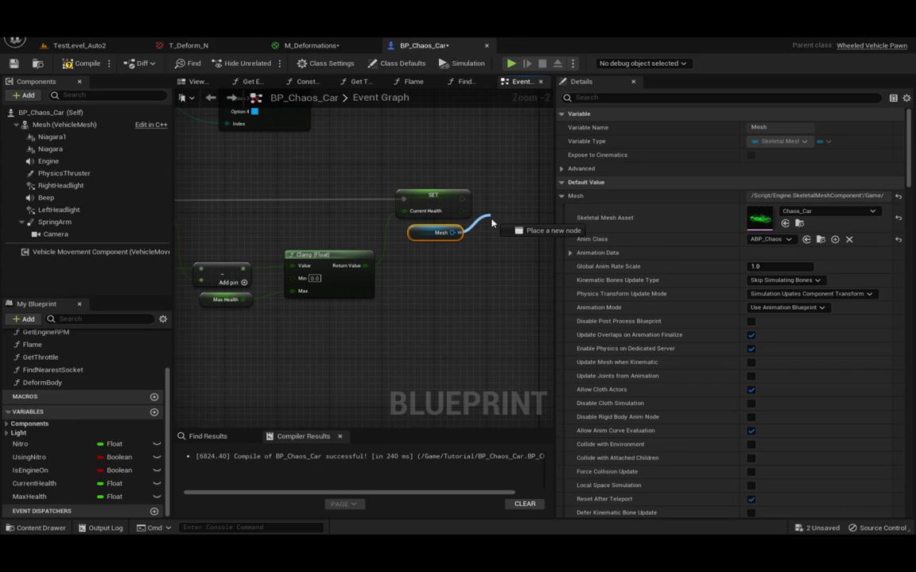
# - Add a Set Custom Primitive Data Float node on Mesh that runs after SET CurrentHealth
pyautogui.write('set')
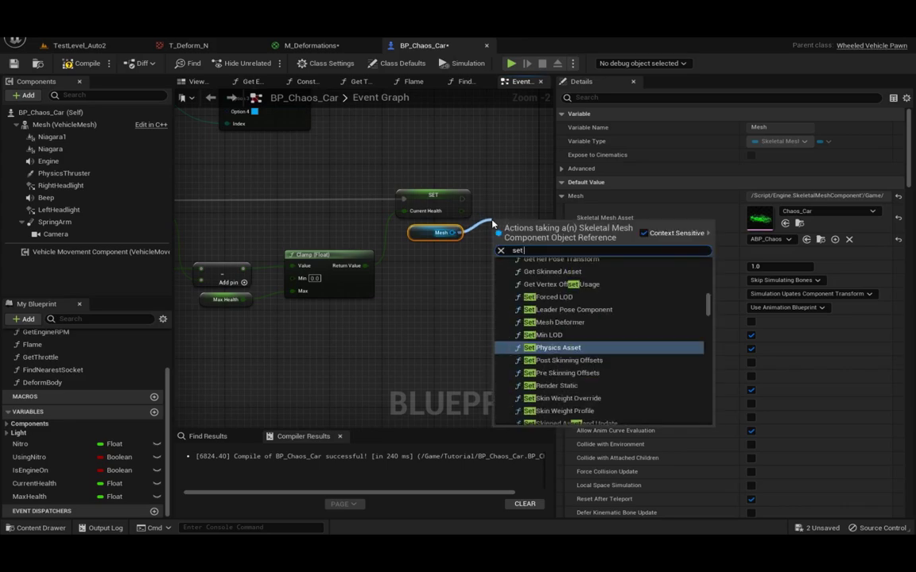
pyautogui.write(' cust')
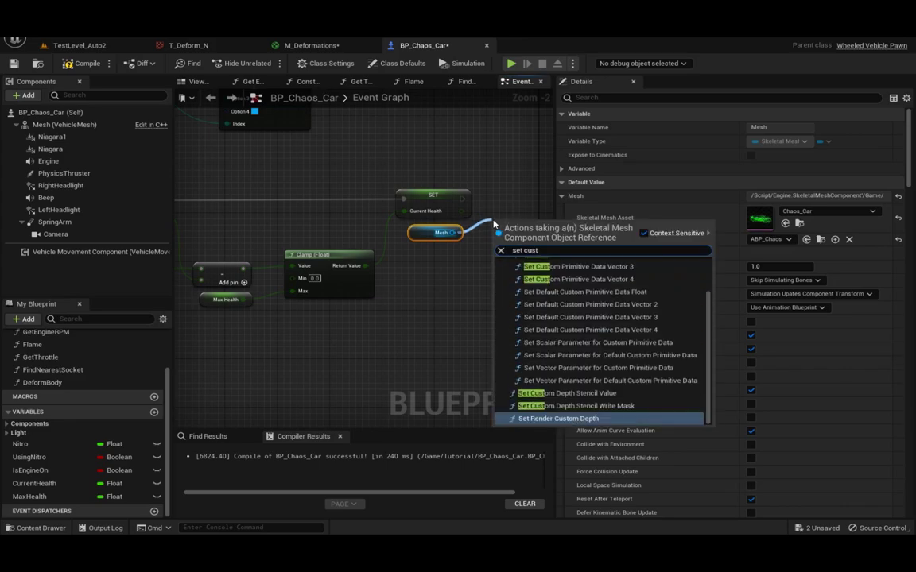
pyautogui.click(617, 283)
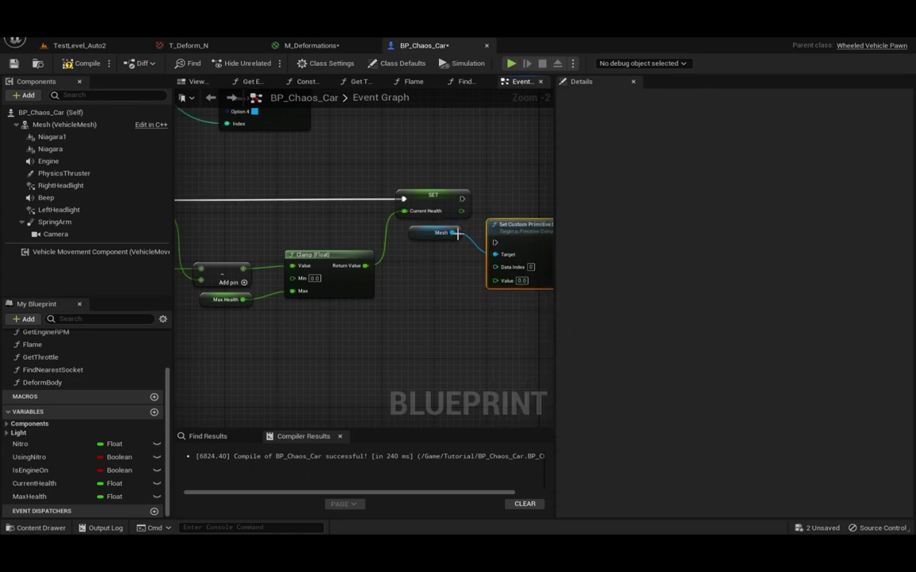
pyautogui.moveTo(537, 280); pyautogui.dragTo(426, 279, button='right')
pyautogui.moveTo(425, 280)
pyautogui.mouseDown()
pyautogui.moveTo(433, 226)
pyautogui.moveTo(440, 233)
pyautogui.mouseUp()
pyautogui.moveTo(349, 227); pyautogui.dragTo(393, 228)
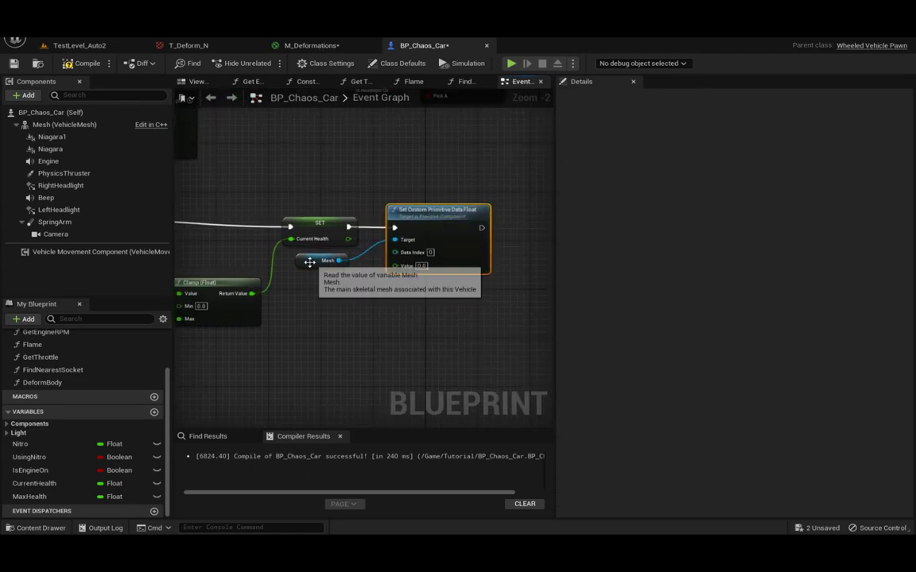
pyautogui.click(328, 262)
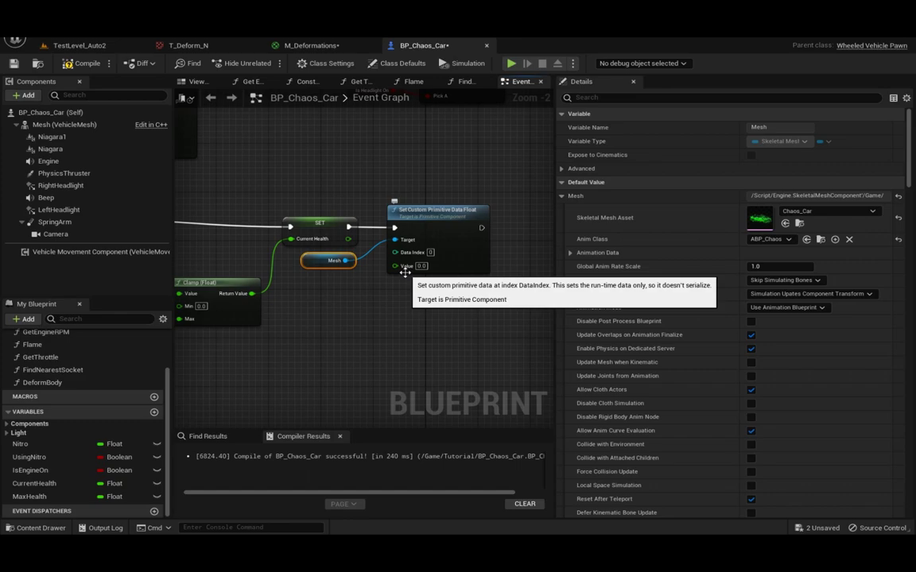
# - Feed CurrentHealth divided by MaxHealth into the custom primitive data Value
pyautogui.moveTo(347, 239); pyautogui.dragTo(355, 325)
pyautogui.write('add')
pyautogui.press('Return')
pyautogui.moveTo(410, 322); pyautogui.dragTo(395, 266)
pyautogui.moveTo(421, 228); pyautogui.dragTo(465, 228)
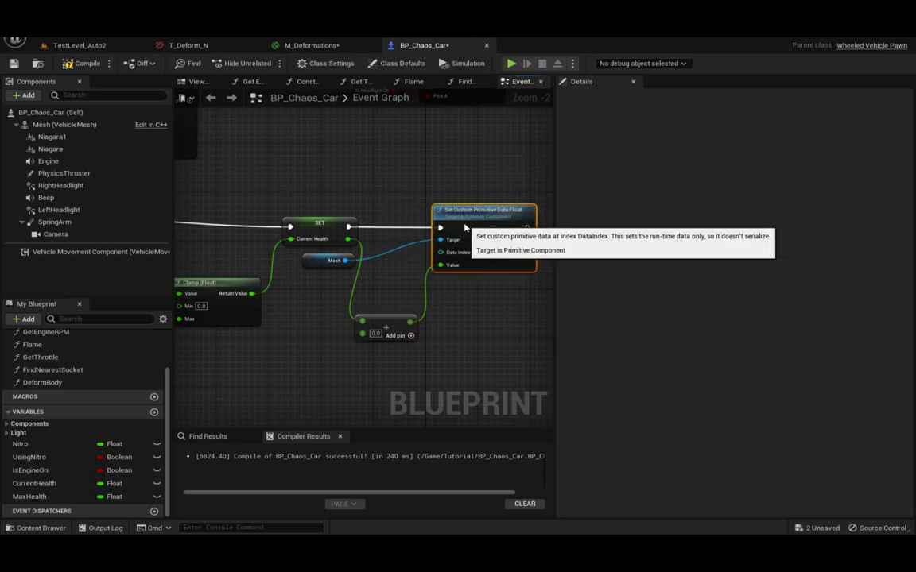
pyautogui.moveTo(394, 322); pyautogui.dragTo(411, 294)
pyautogui.moveTo(29, 496); pyautogui.dragTo(375, 302)
pyautogui.click(349, 326)
pyautogui.moveTo(491, 218); pyautogui.dragTo(497, 223)
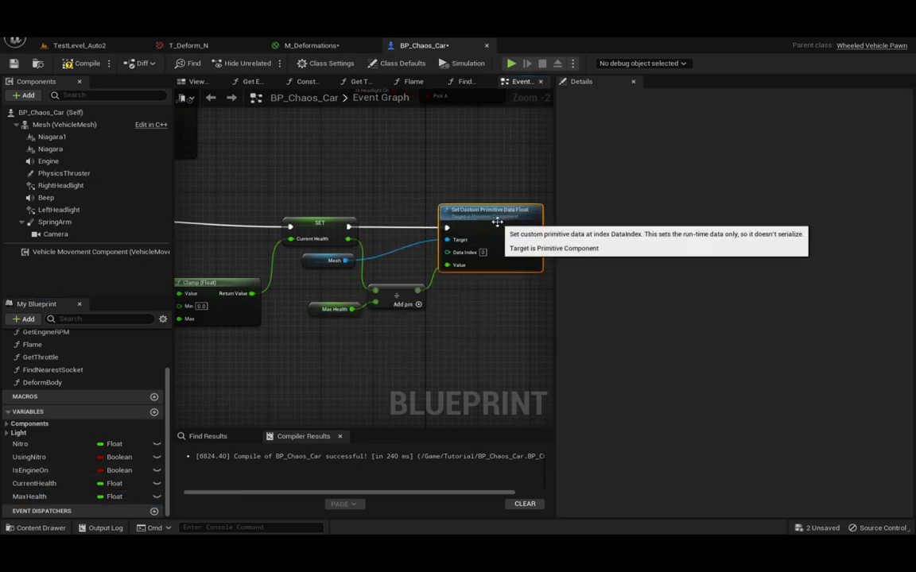
pyautogui.moveTo(496, 222); pyautogui.dragTo(352, 228, button='right')
# - Append a Print String node after the custom primitive data node
pyautogui.moveTo(387, 238); pyautogui.dragTo(441, 237)
pyautogui.write('pri')
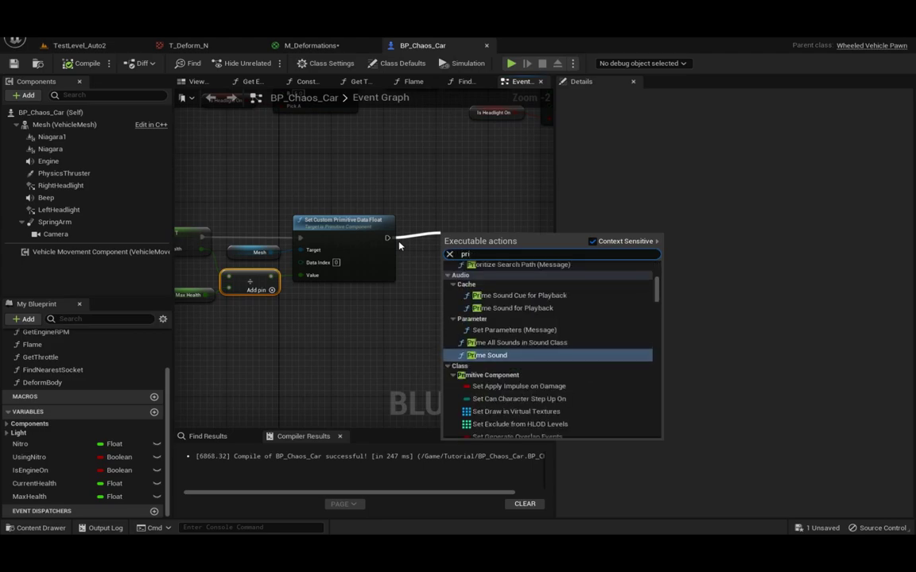
pyautogui.write('nt')
pyautogui.press('Return')
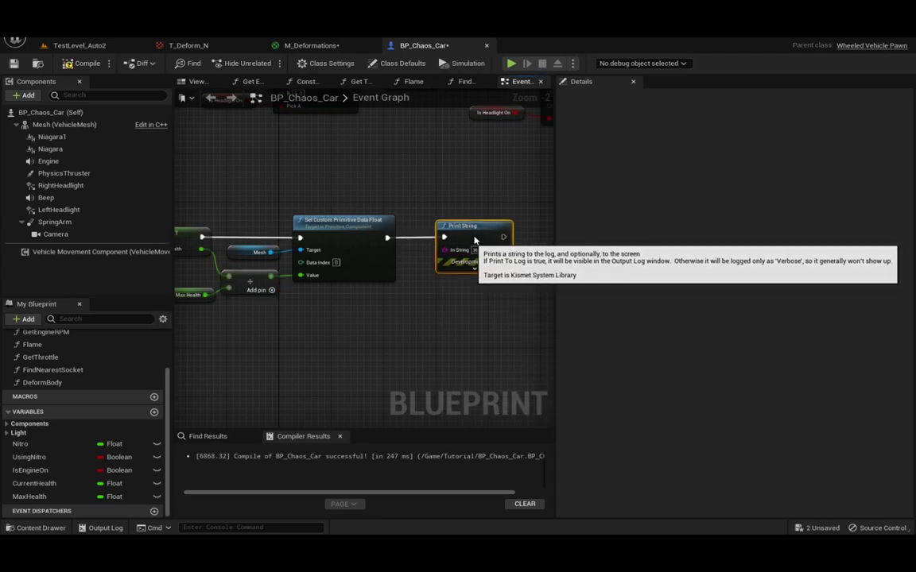
pyautogui.moveTo(475, 241); pyautogui.dragTo(483, 230)
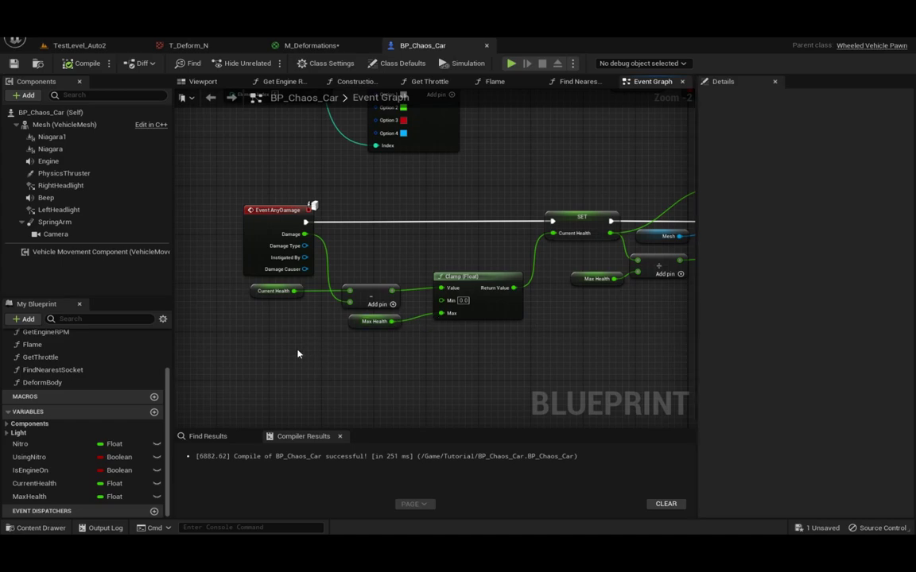
# - Add a Keyboard G input event to the graph
pyautogui.moveTo(281, 388); pyautogui.dragTo(412, 266, button='right')
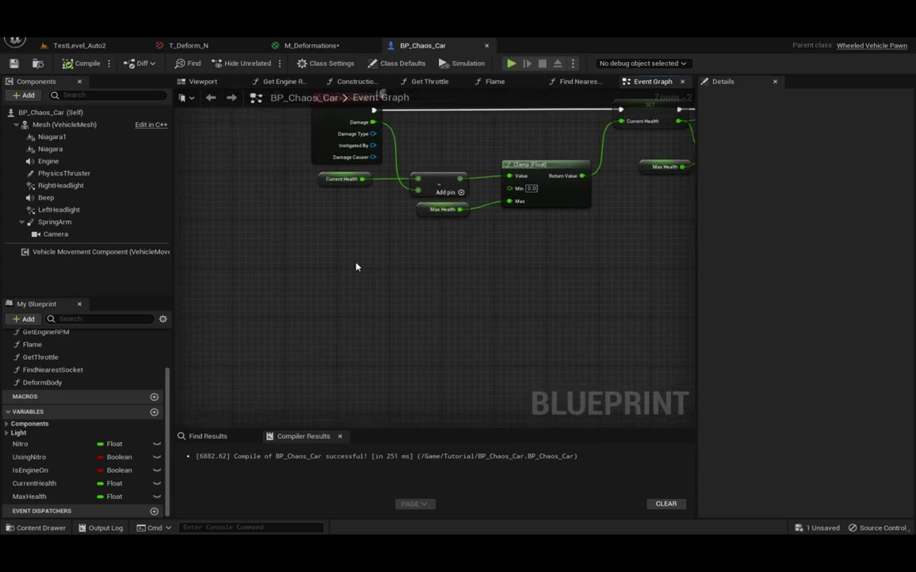
pyautogui.rightClick(356, 267)
pyautogui.write('g ke')
pyautogui.press('Down')
pyautogui.press('Down')
pyautogui.press('Return')
pyautogui.moveTo(368, 261); pyautogui.dragTo(341, 298)
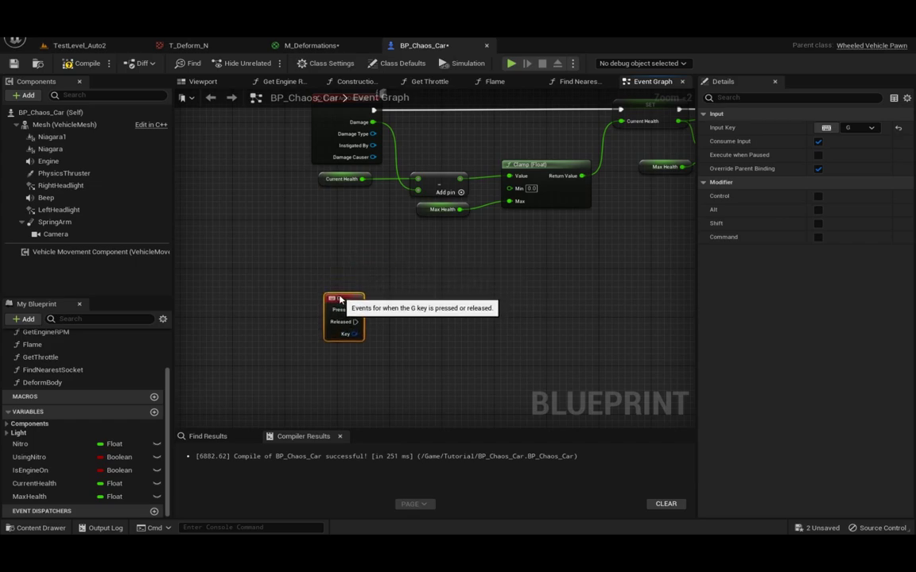
# - Have G Pressed run Apply Damage on Self with Base Damage 10, then compile
pyautogui.moveTo(339, 299)
pyautogui.mouseDown()
pyautogui.moveTo(327, 305)
pyautogui.moveTo(362, 318)
pyautogui.moveTo(454, 312)
pyautogui.mouseUp()
pyautogui.write('apply')
pyautogui.press('Return')
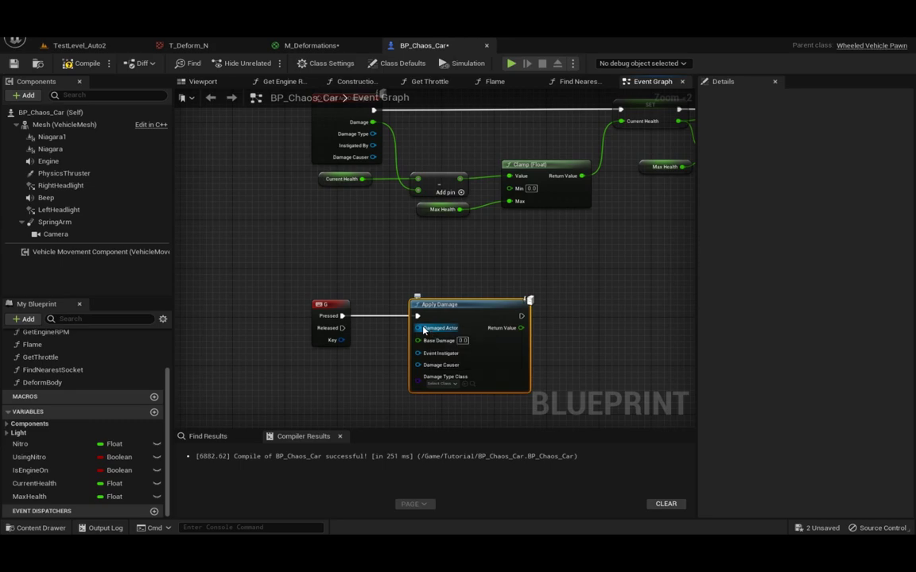
pyautogui.moveTo(419, 327); pyautogui.dragTo(389, 276)
pyautogui.click(422, 321)
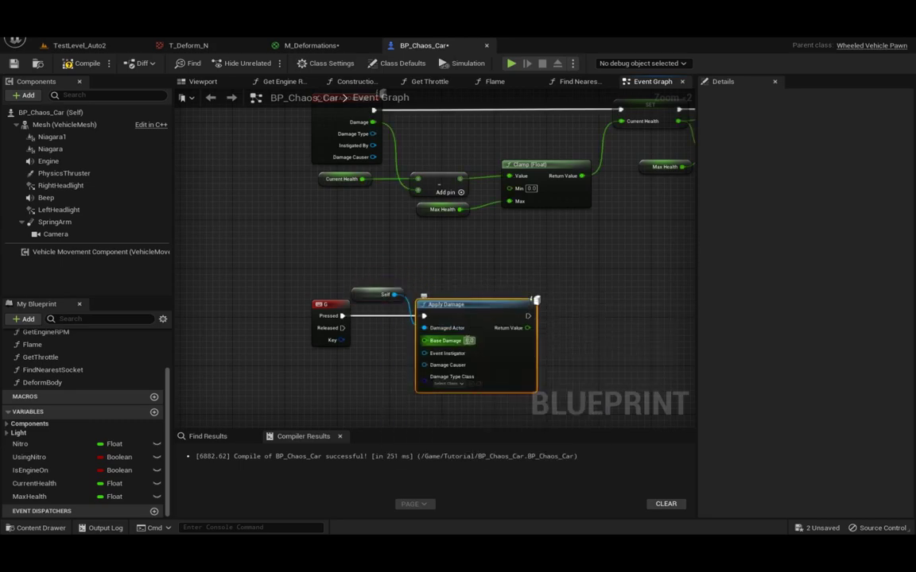
pyautogui.click(83, 63)
pyautogui.click(14, 63)
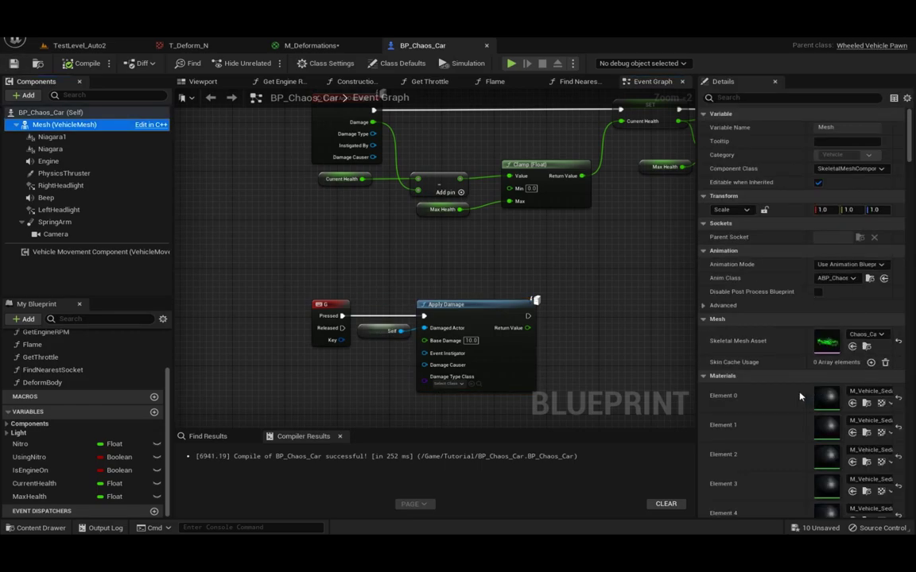
# - Scroll the Mesh Details to Custom Primitive Data Defaults and set HealthPercent (index 0) to 1.0
pyautogui.scroll(-5, 756, 292)
pyautogui.scroll(-5, 756, 293)
pyautogui.scroll(-5, 803, 310)
pyautogui.scroll(-5, 802, 310)
pyautogui.scroll(-5, 803, 310)
pyautogui.scroll(-5, 803, 310)
pyautogui.scroll(2, 736, 212)
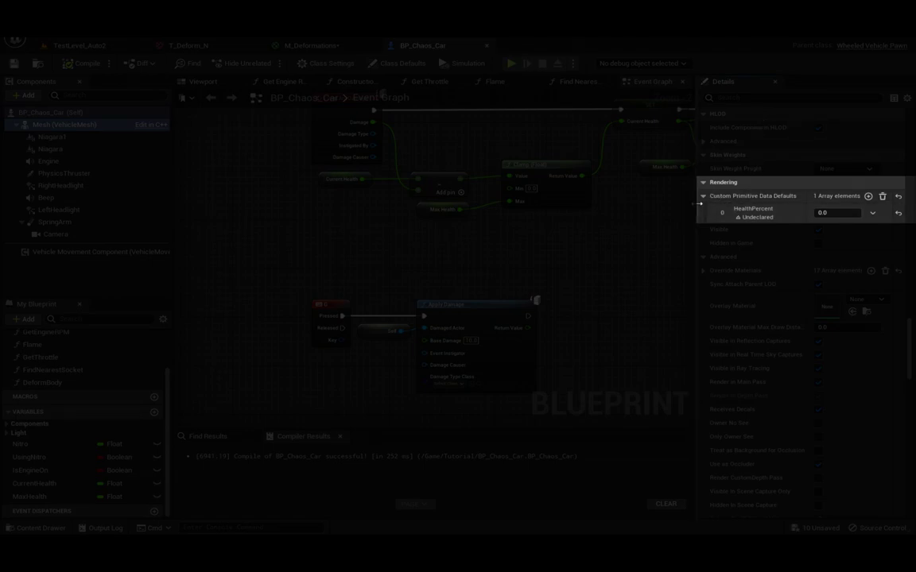
pyautogui.moveTo(698, 207); pyautogui.dragTo(635, 206)
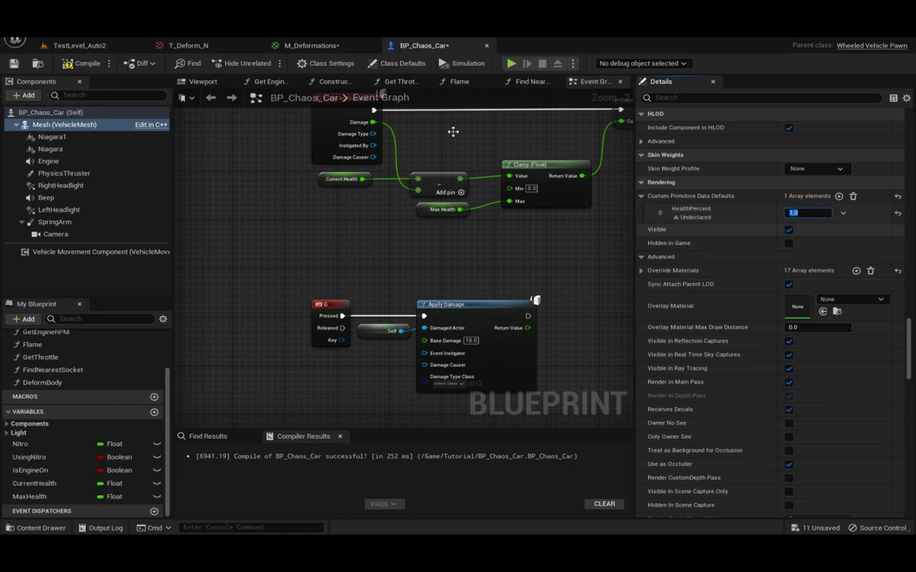
# - Bring the damage event chain into view and select the Current Health variable's default value
pyautogui.moveTo(292, 153); pyautogui.dragTo(242, 275, button='right')
pyautogui.click(294, 302)
pyautogui.click(796, 334)
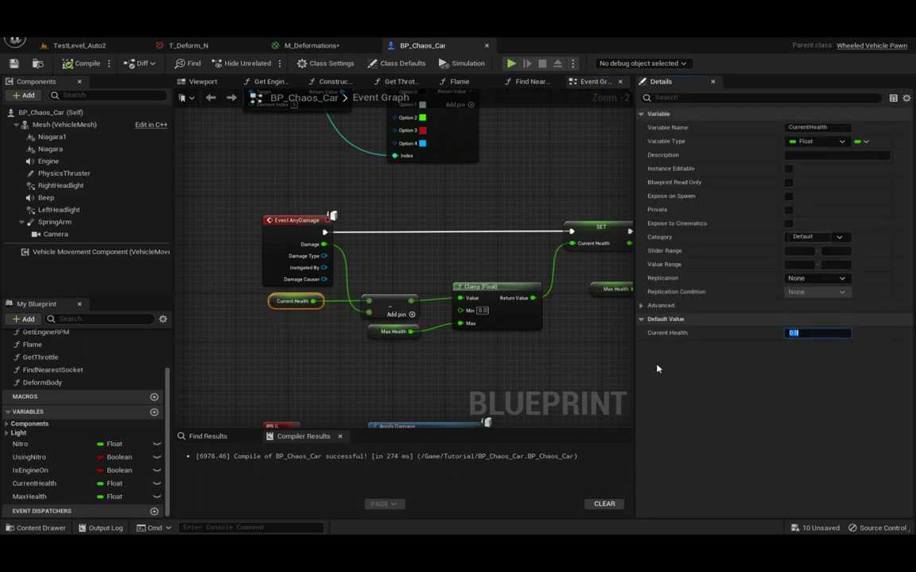
# - Set Current Health's default value to 100
pyautogui.moveTo(467, 351); pyautogui.dragTo(421, 358, button='right')
pyautogui.click(792, 334)
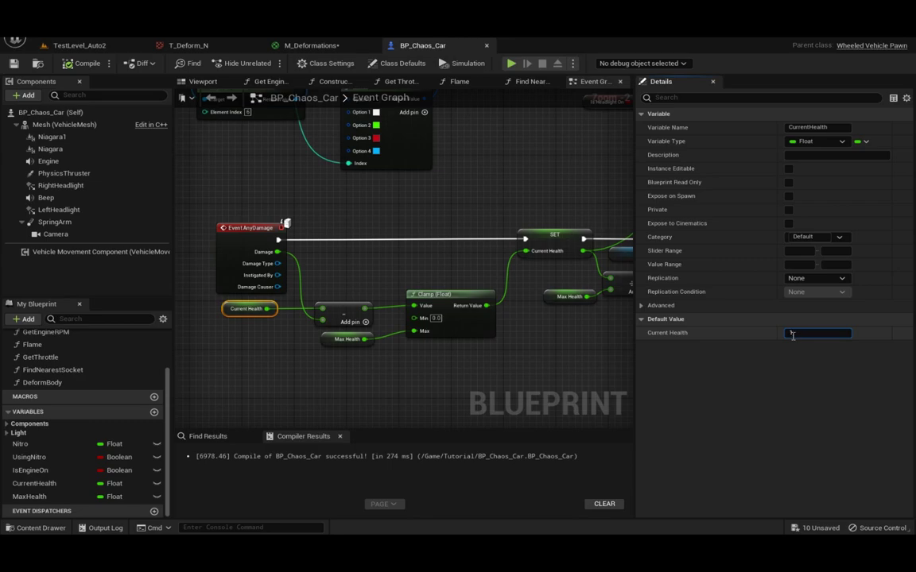
pyautogui.write('100')
pyautogui.click(633, 364)
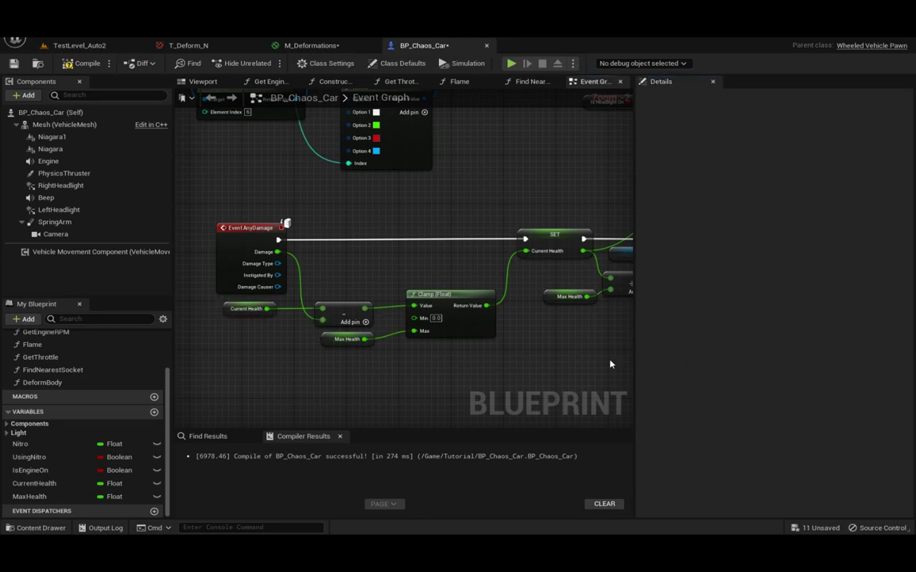
# - Select Max Health and start entering its default value of 100
pyautogui.click(344, 340)
pyautogui.click(812, 334)
pyautogui.write('100.0')
# - Commit Max Health, save the blueprint, and play the TestLevel_Auto2 level
pyautogui.click(14, 63)
pyautogui.click(80, 45)
pyautogui.click(242, 63)
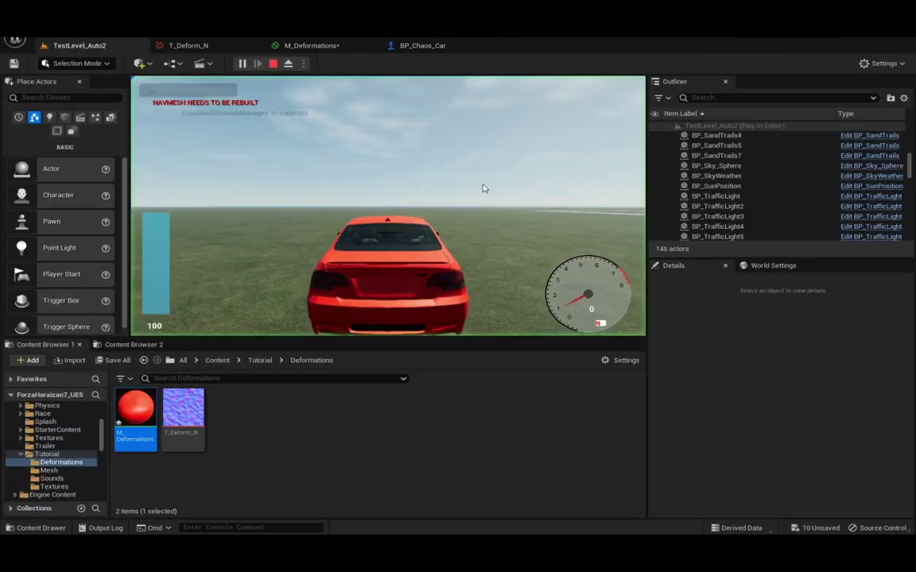
# - Run the game fullscreen with mouse control, then release the mouse with Shift+F1
pyautogui.press('F11')
pyautogui.click(795, 168)
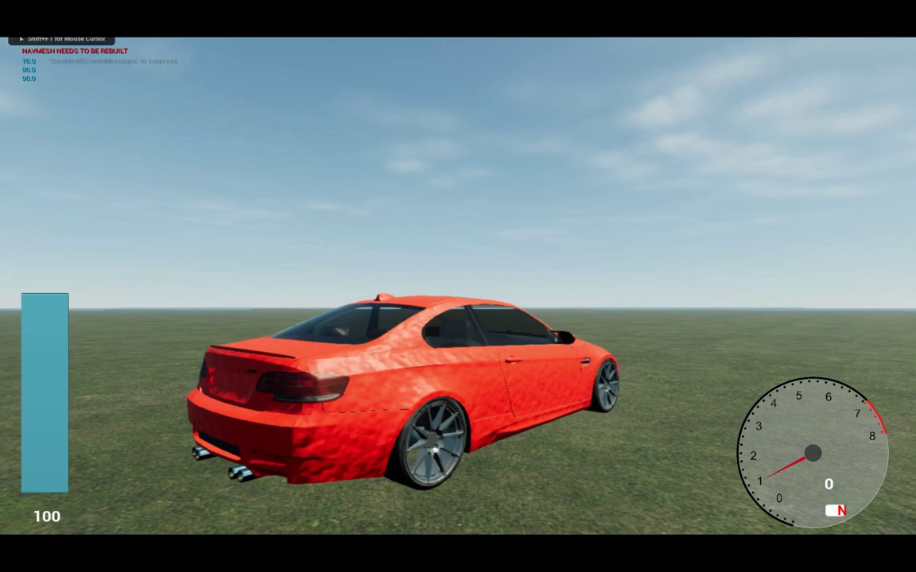
pyautogui.hotkey('shift', 'F1')
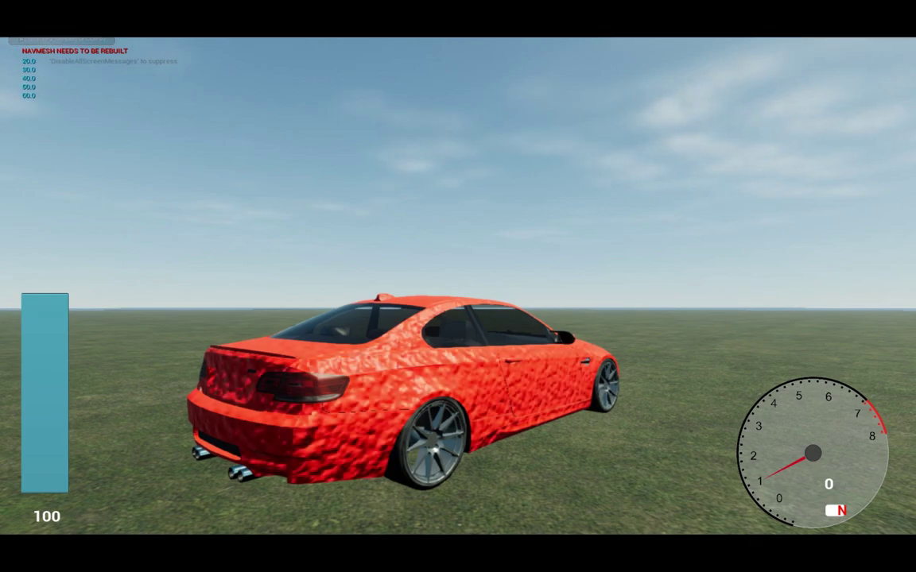